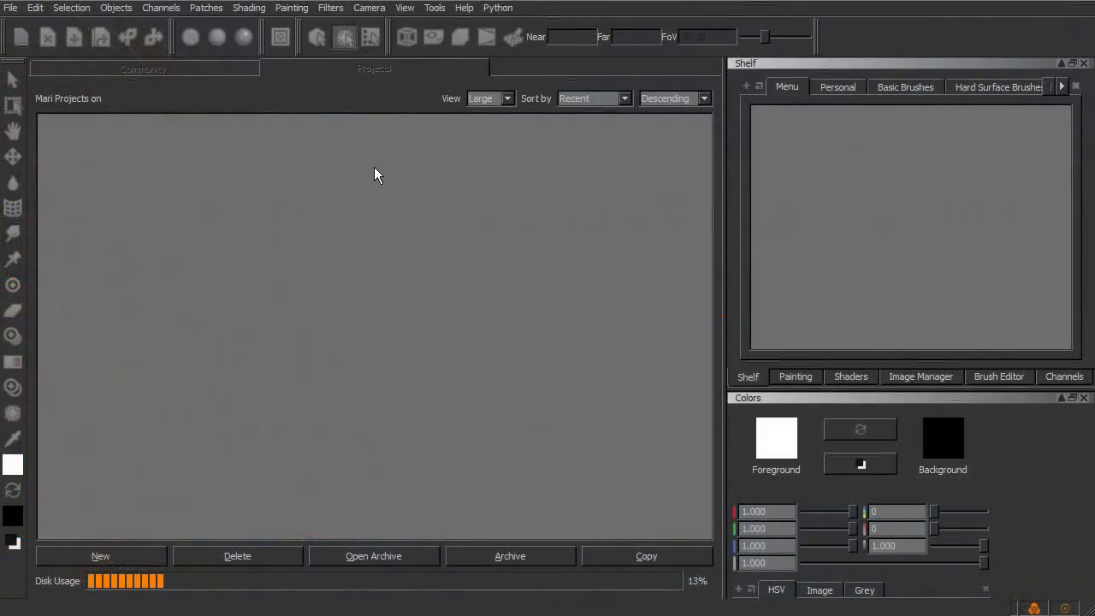
Create a new project named creature from creature_model.OBJ in C:/Creature Texturing/Geometry, with only the 4096x4096 color channel
click(147, 557)
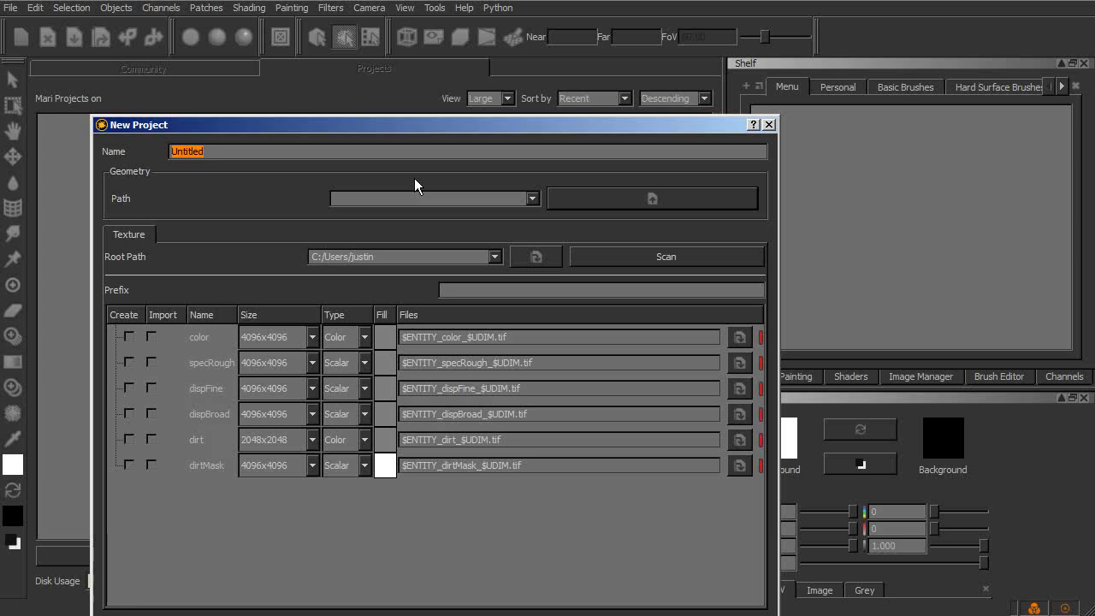
text(creature)
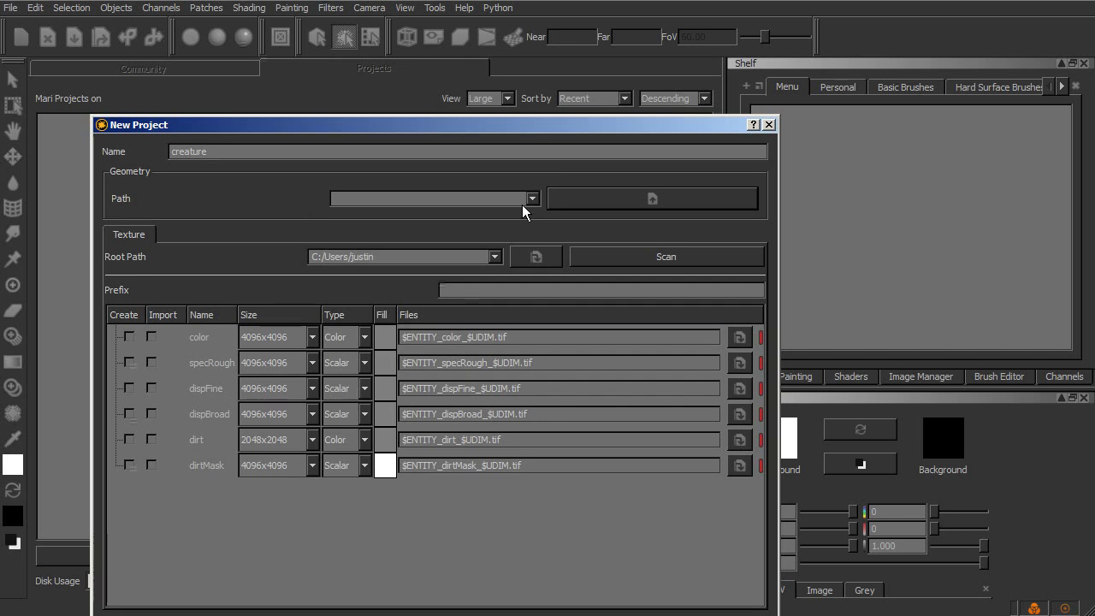
click(595, 197)
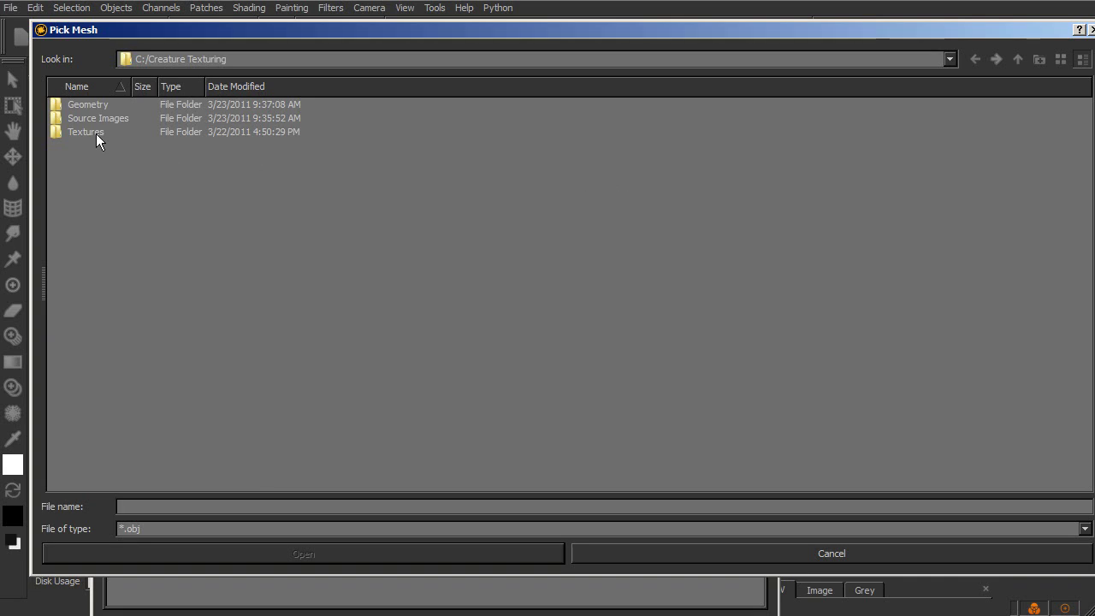
double_click(97, 104)
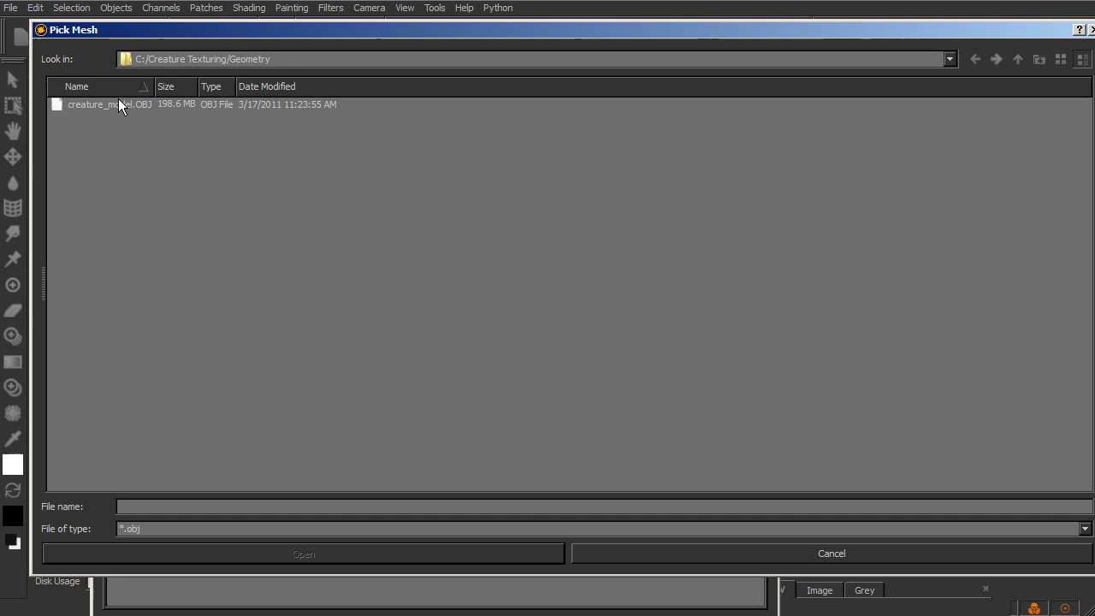
drag(164, 29, 146, 21)
click(82, 96)
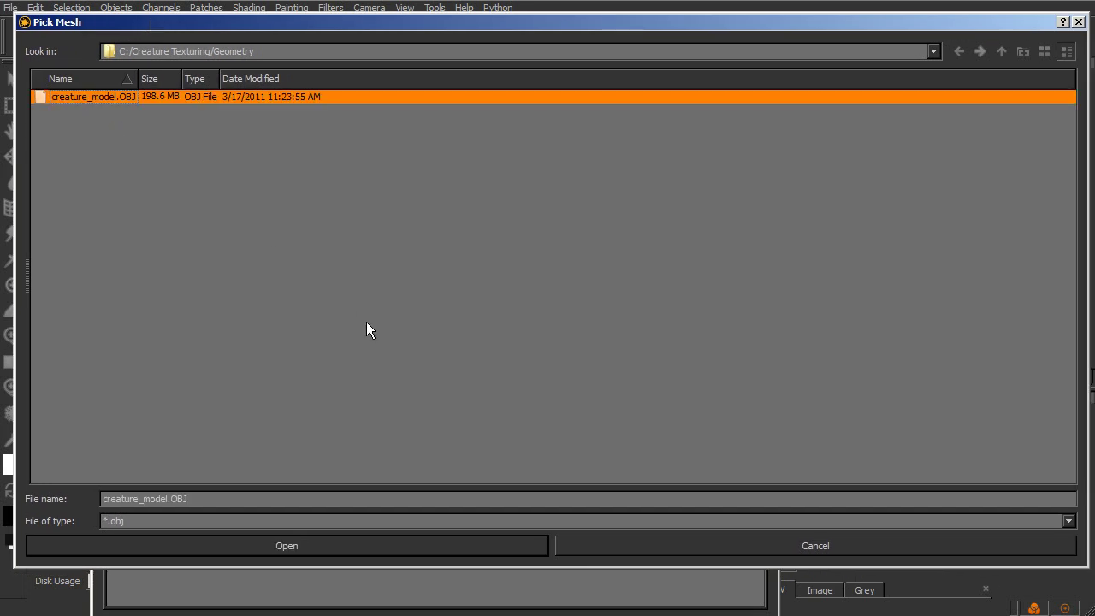
click(398, 546)
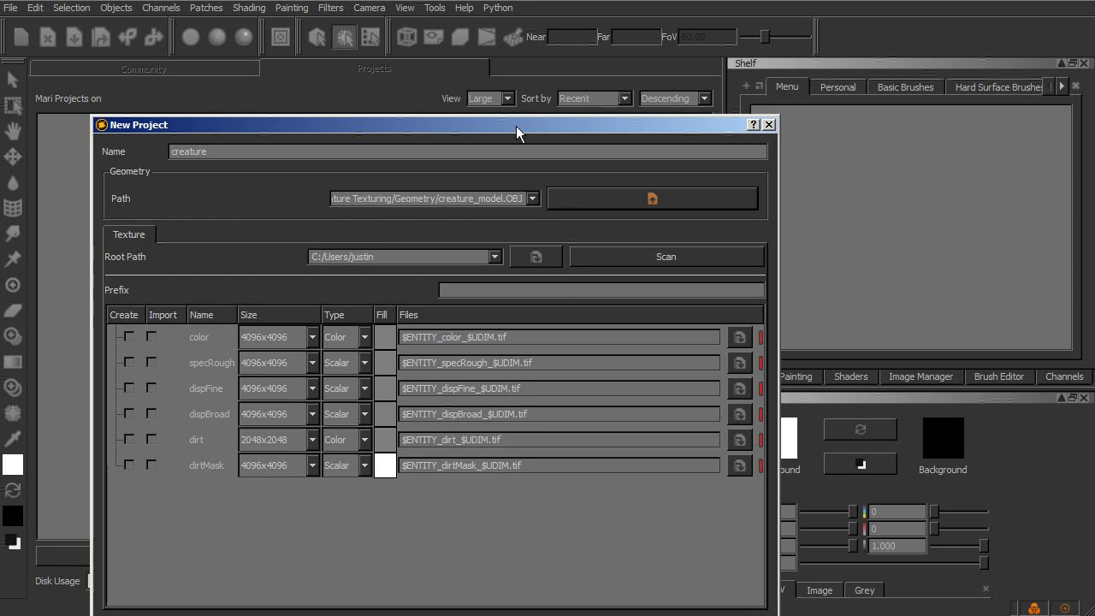
drag(516, 125, 507, 71)
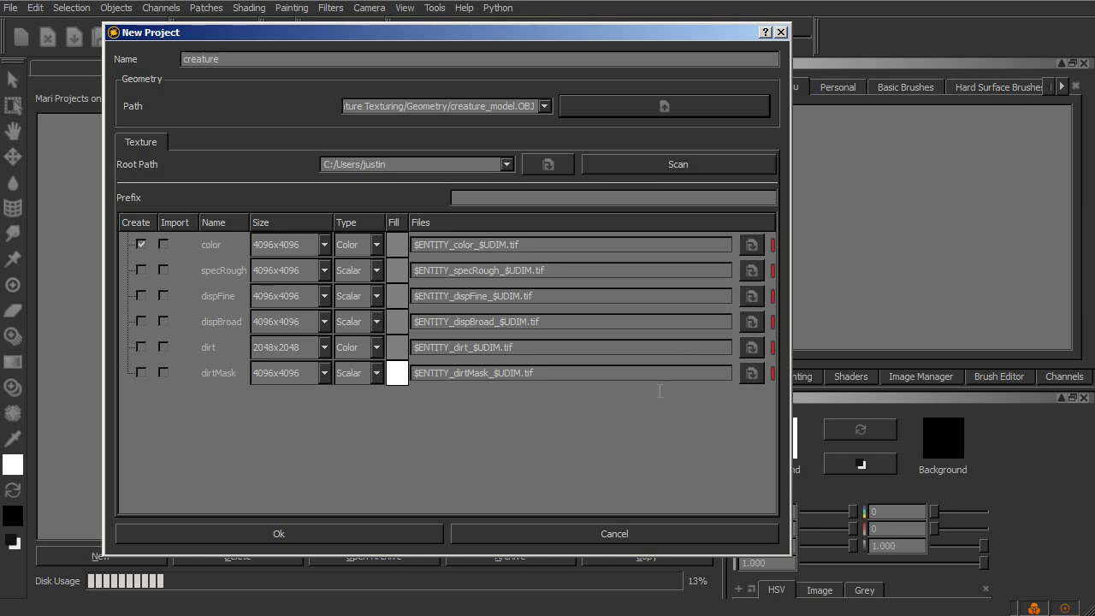
click(277, 533)
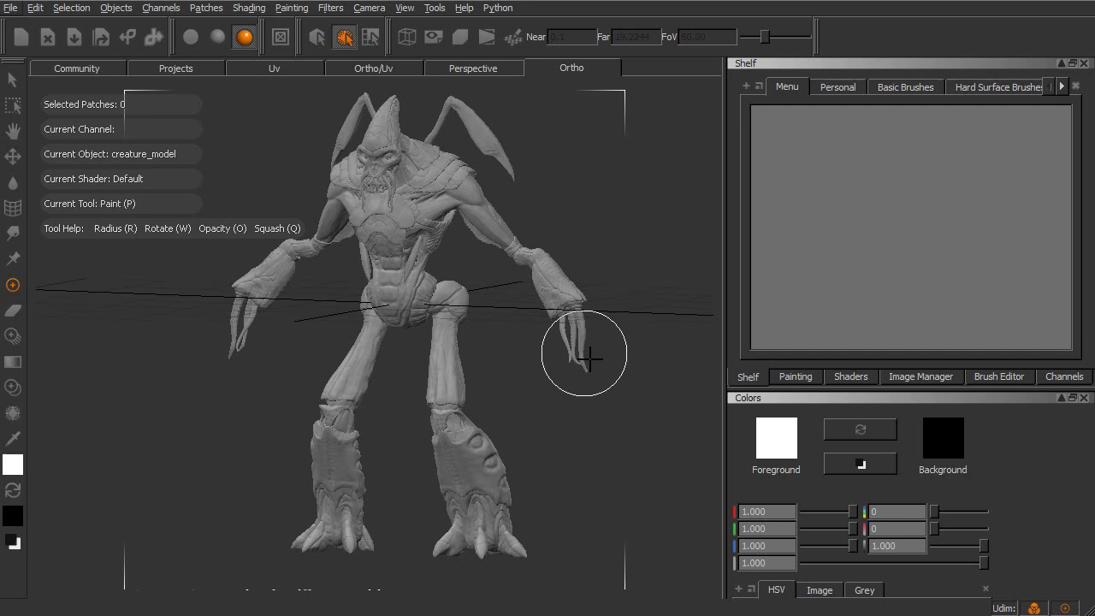
Select the color channel and examine the creature's UV patches, including their numbering and resolution labels
click(1066, 385)
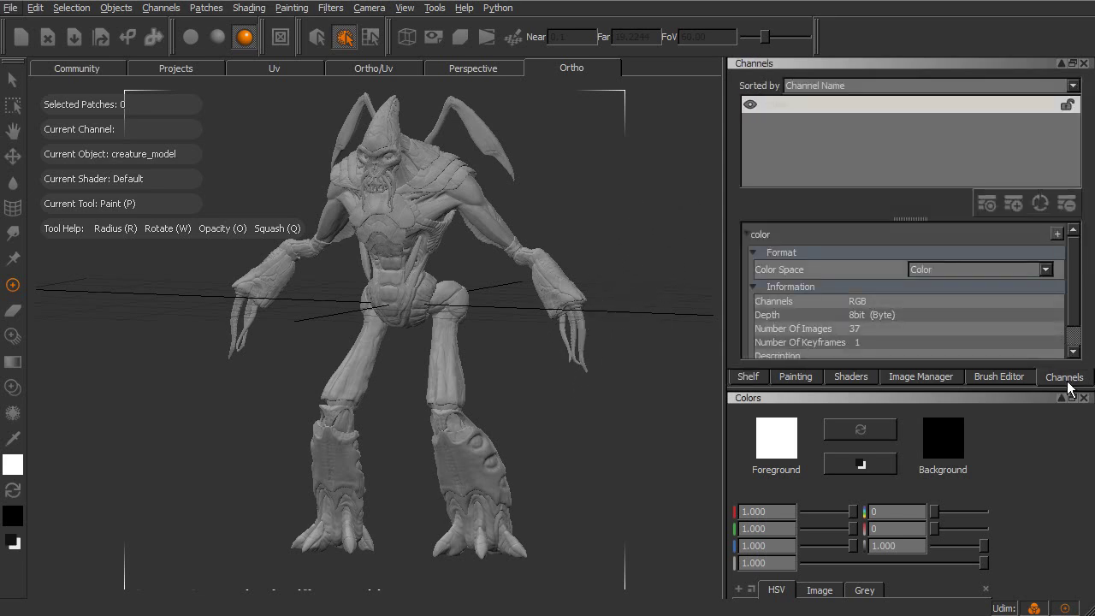
click(781, 106)
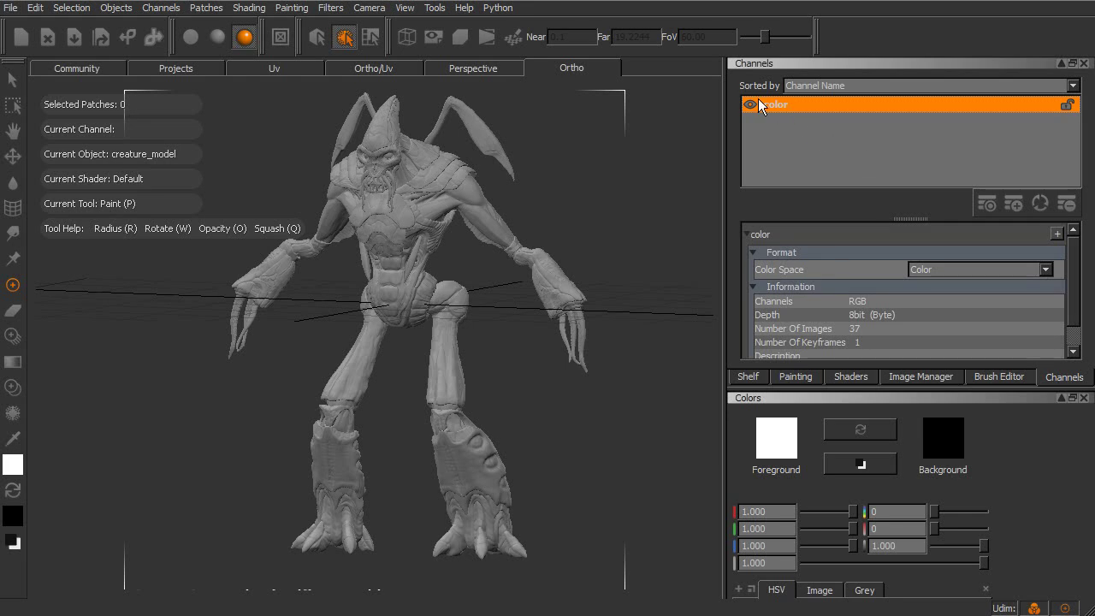
click(274, 69)
scroll(471, 359, down, 5)
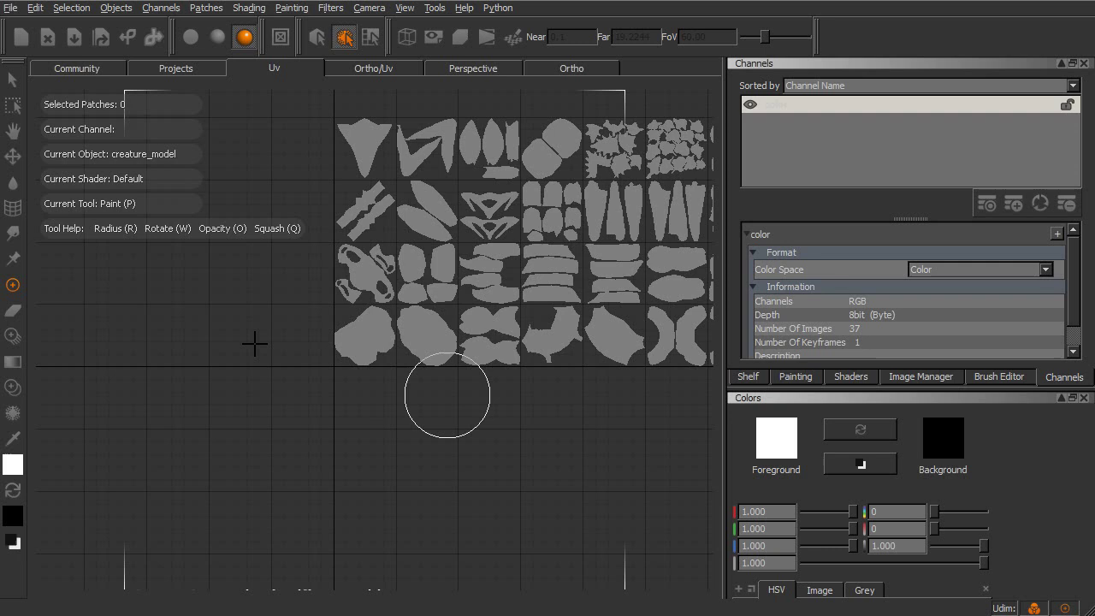
scroll(254, 343, down, 3)
scroll(457, 366, up, 3)
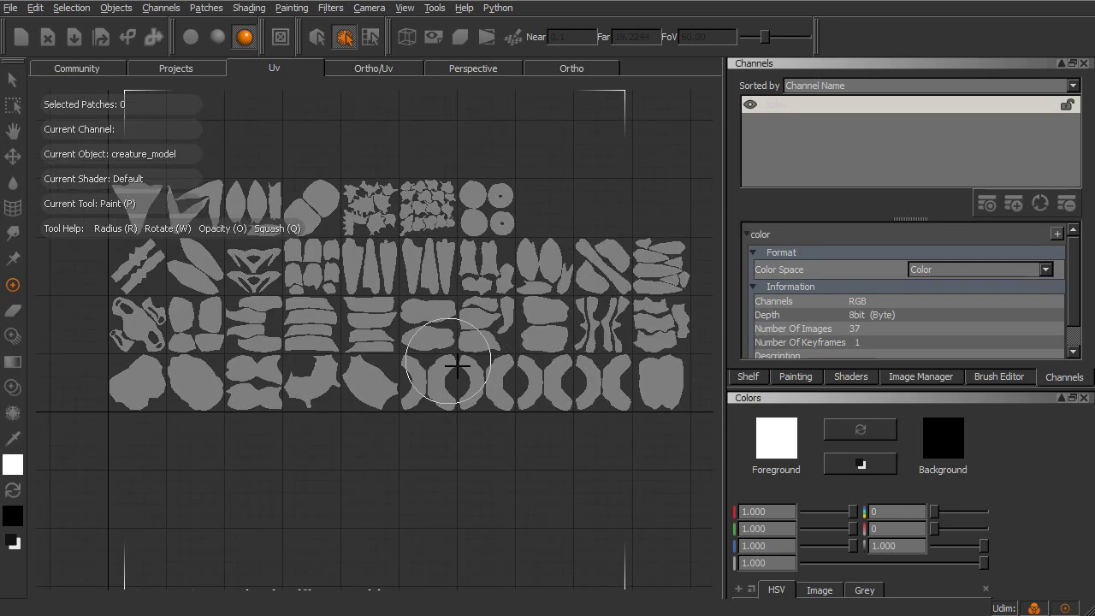
scroll(458, 366, down, 2)
scroll(492, 367, up, 5)
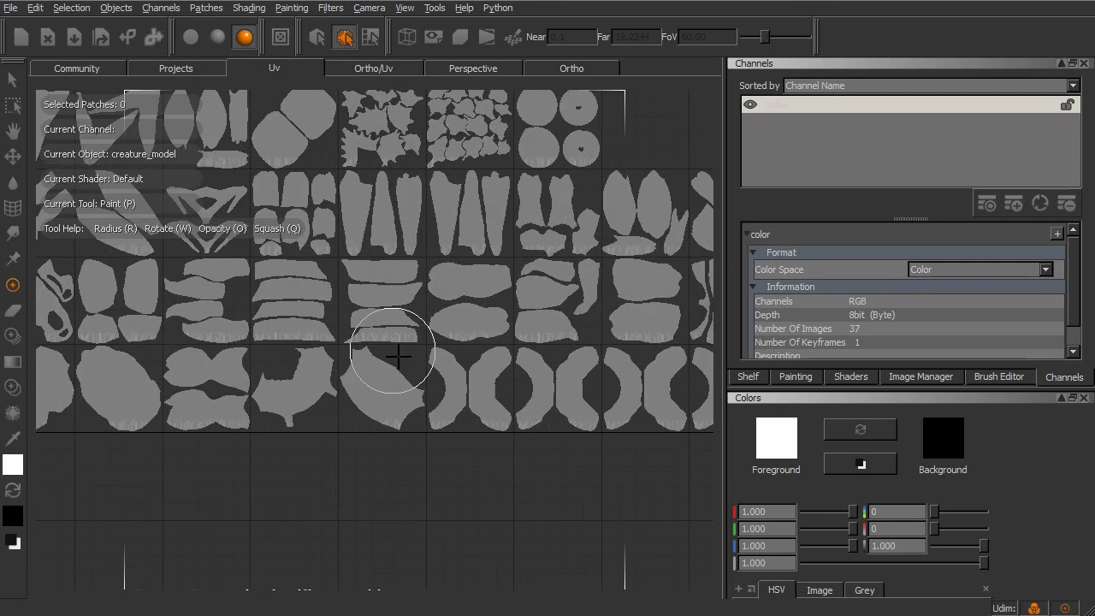
scroll(513, 356, up, 5)
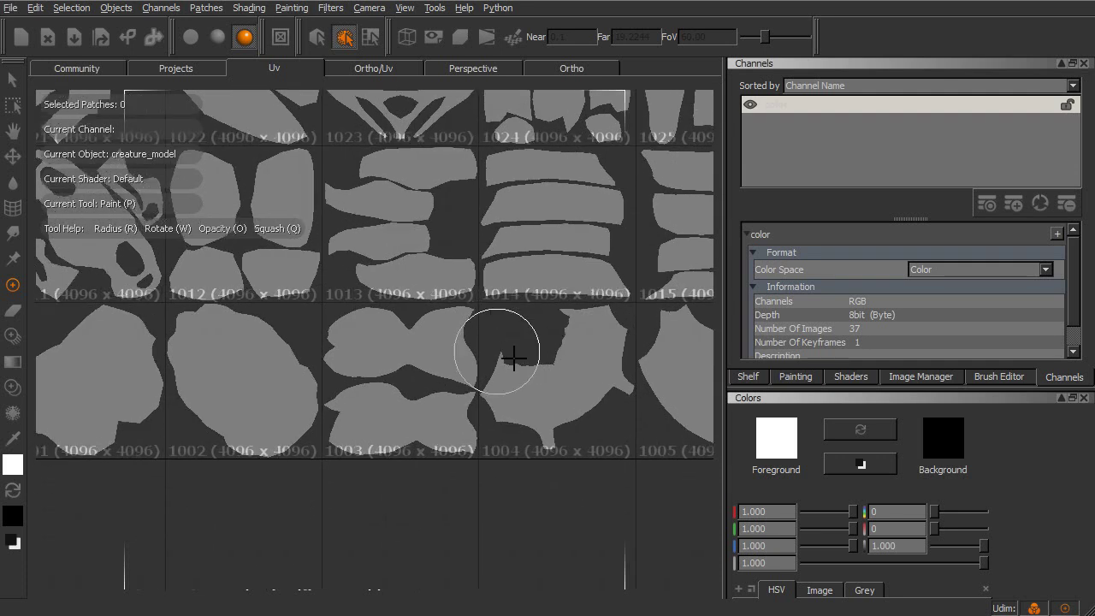
scroll(513, 355, up, 2)
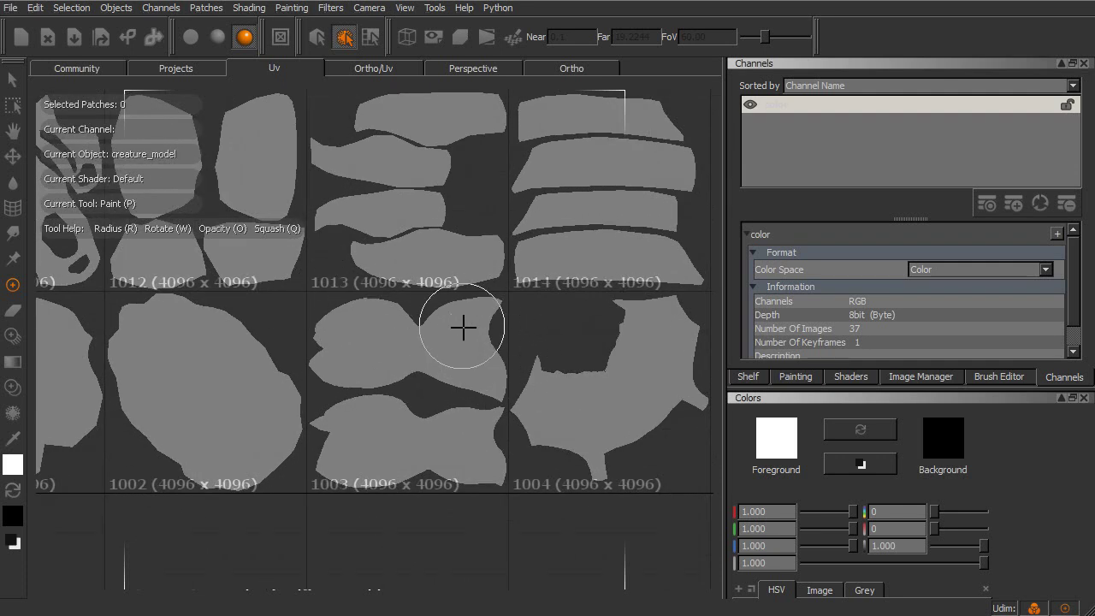
scroll(525, 317, down, 4)
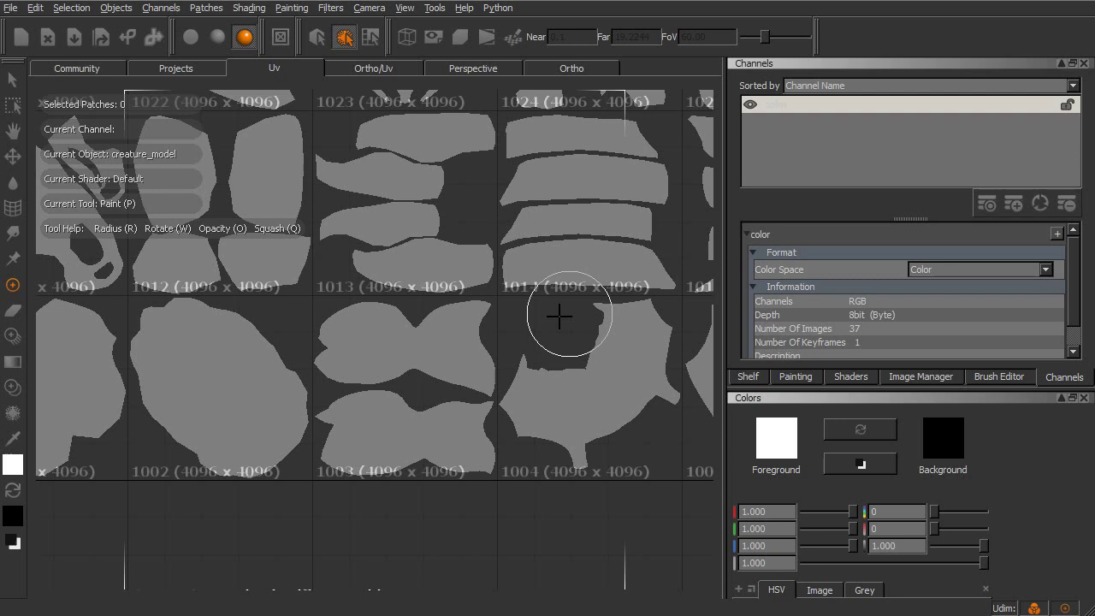
middle_drag(400, 405, 248, 355)
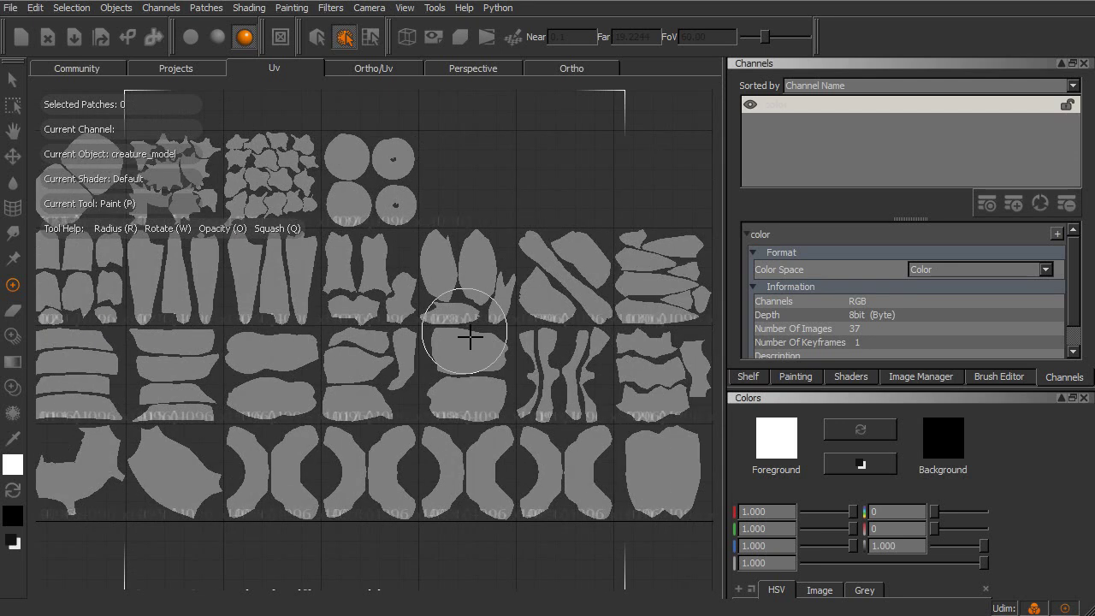
middle_drag(436, 327, 503, 280)
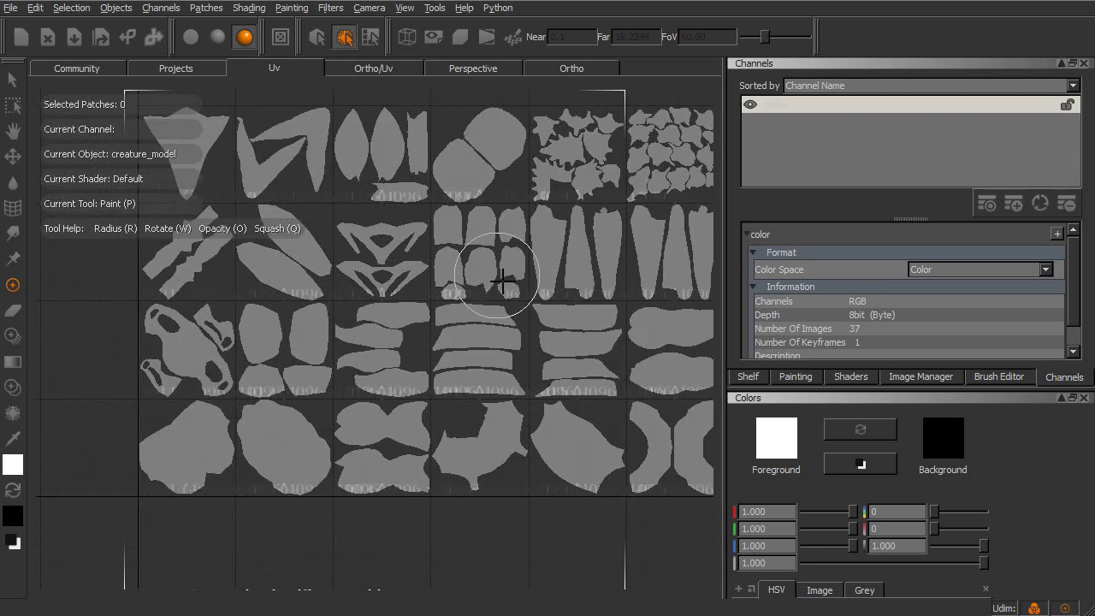
Inspect the creature model from the front in the perspective view, closer on its upper body
click(504, 71)
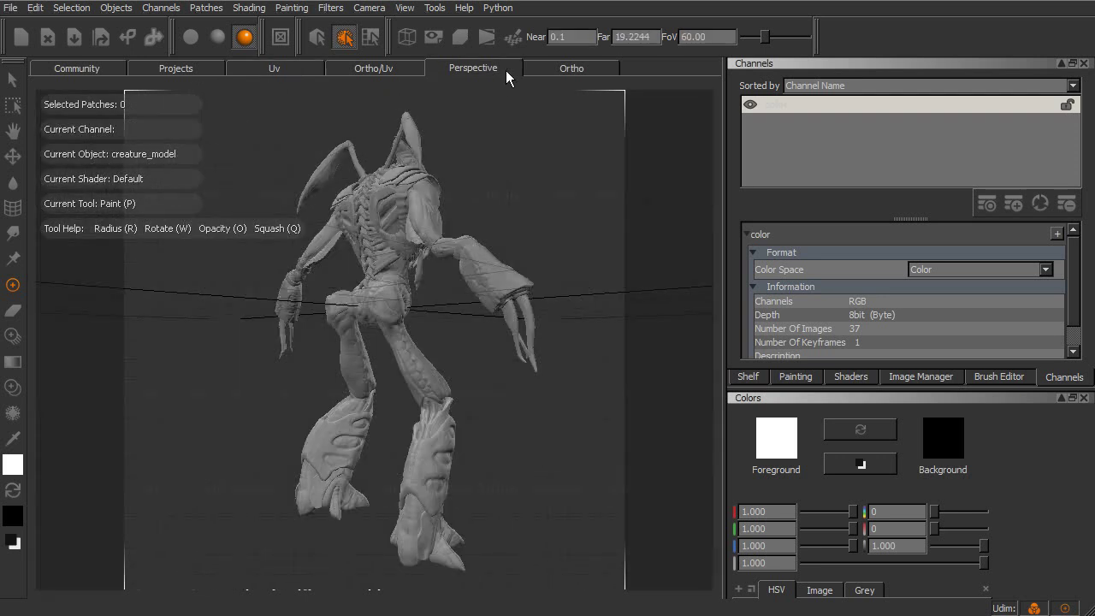
middle_drag(607, 232, 372, 247)
scroll(426, 268, up, 3)
middle_drag(426, 268, 465, 281)
scroll(498, 321, up, 3)
scroll(473, 241, up, 2)
middle_drag(473, 240, 594, 240)
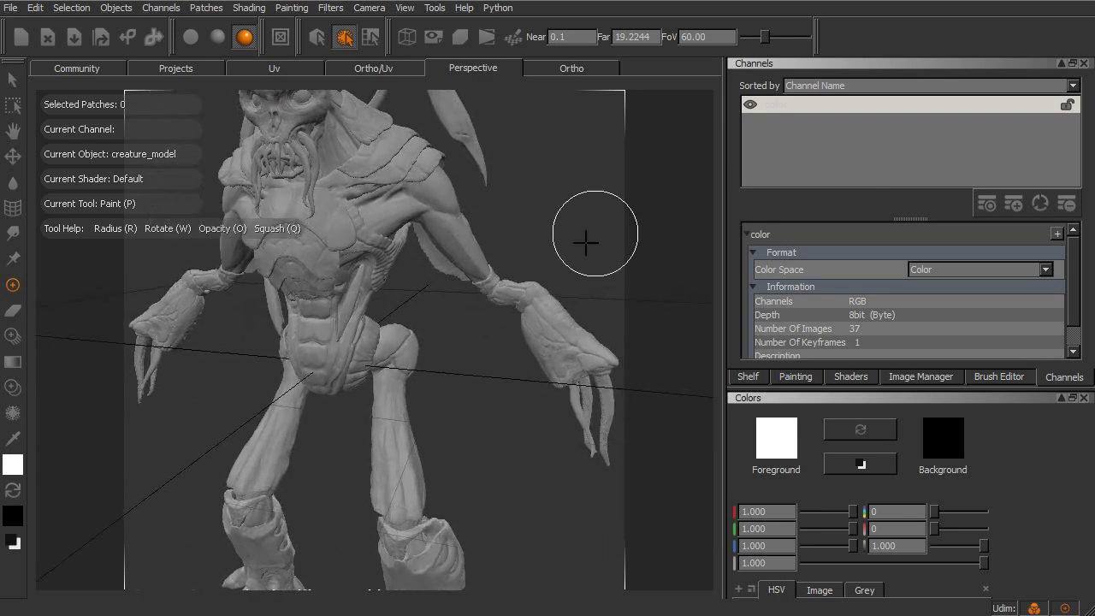
Create the dispFine preset channel at 4096x4096 and import the alien_full_dispFine BMP sequence from C:/Creature Texturing/Textures onto all its patches
click(986, 204)
drag(528, 116, 667, 72)
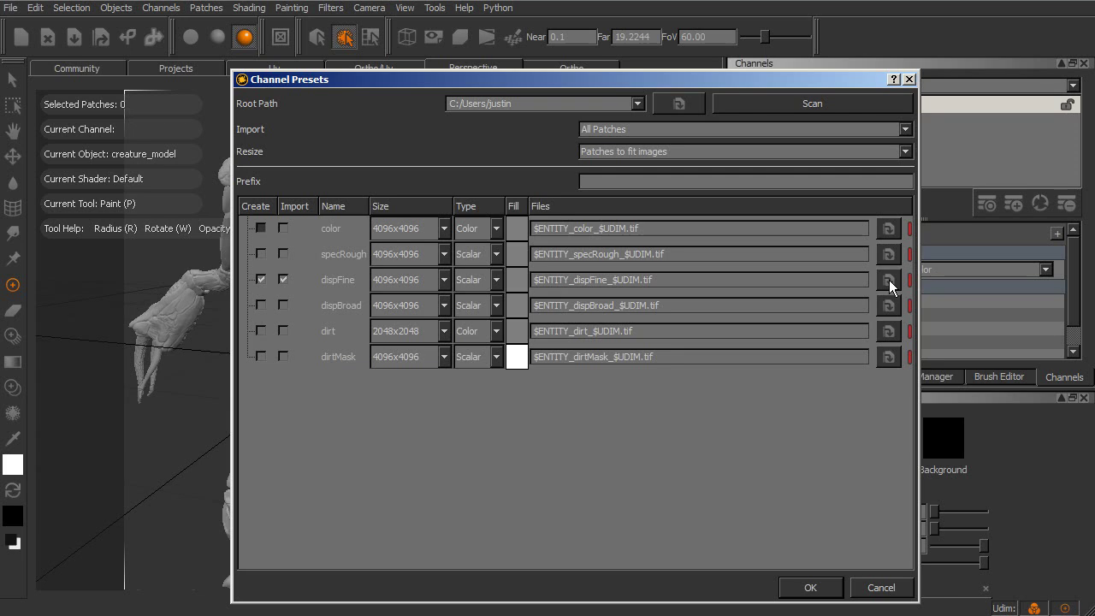
click(889, 280)
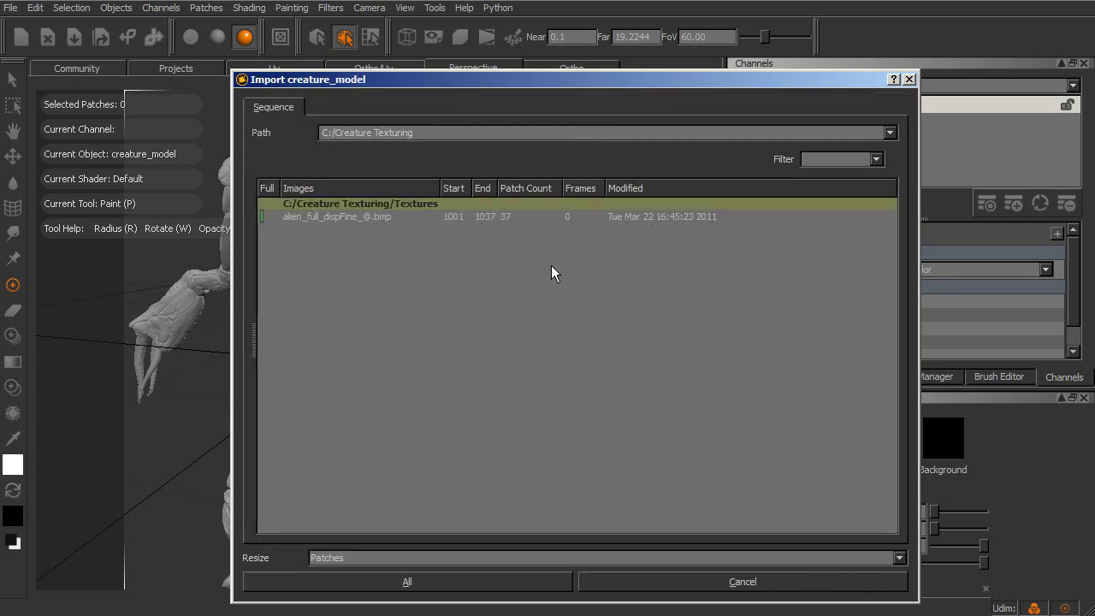
drag(468, 76, 401, 45)
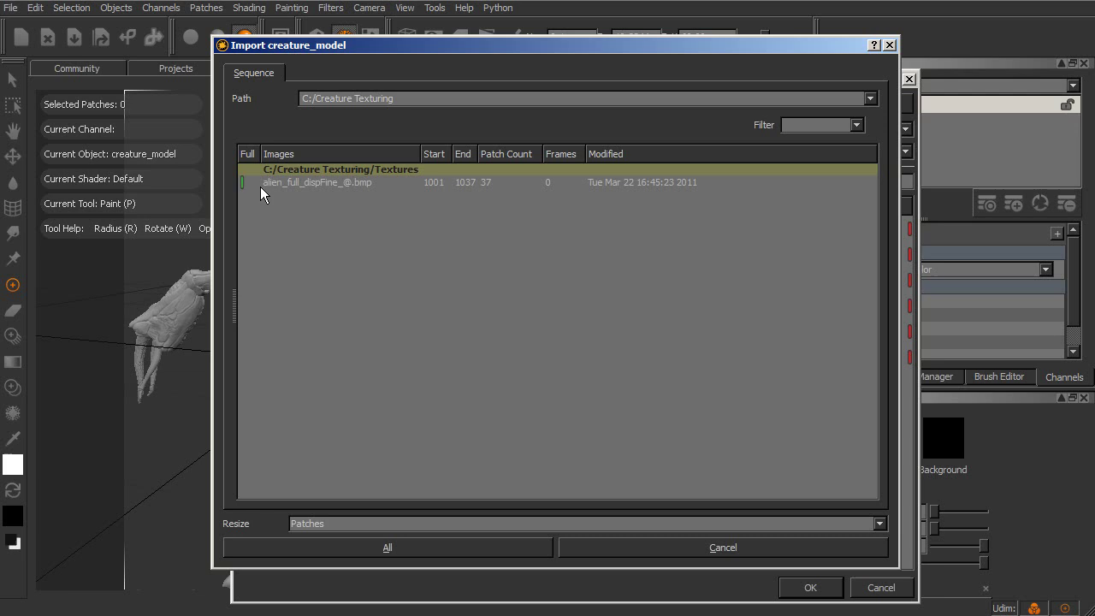
click(315, 183)
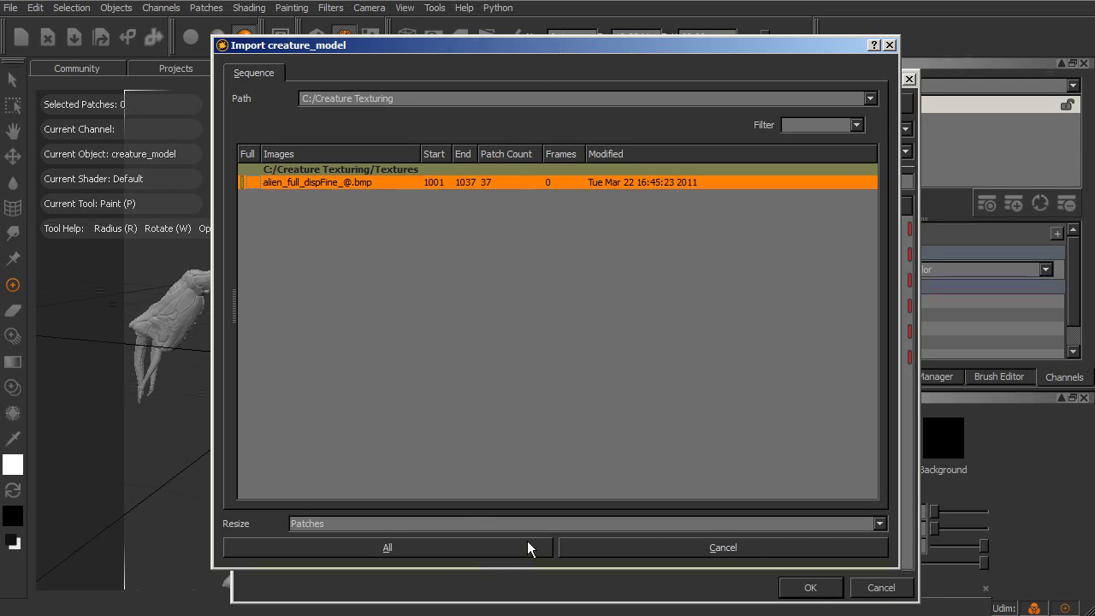
click(478, 549)
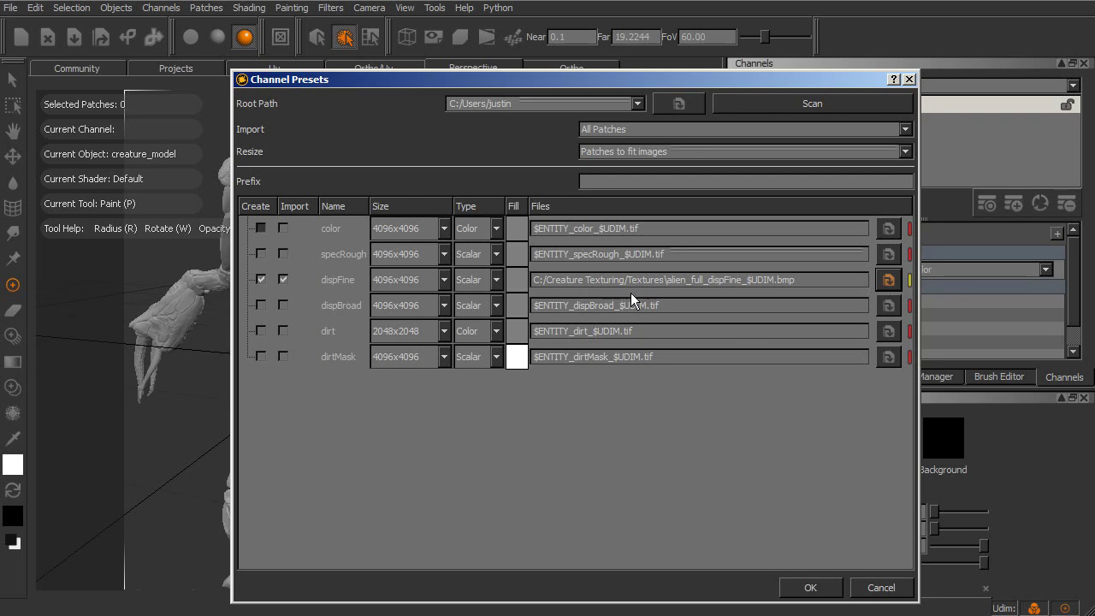
click(810, 588)
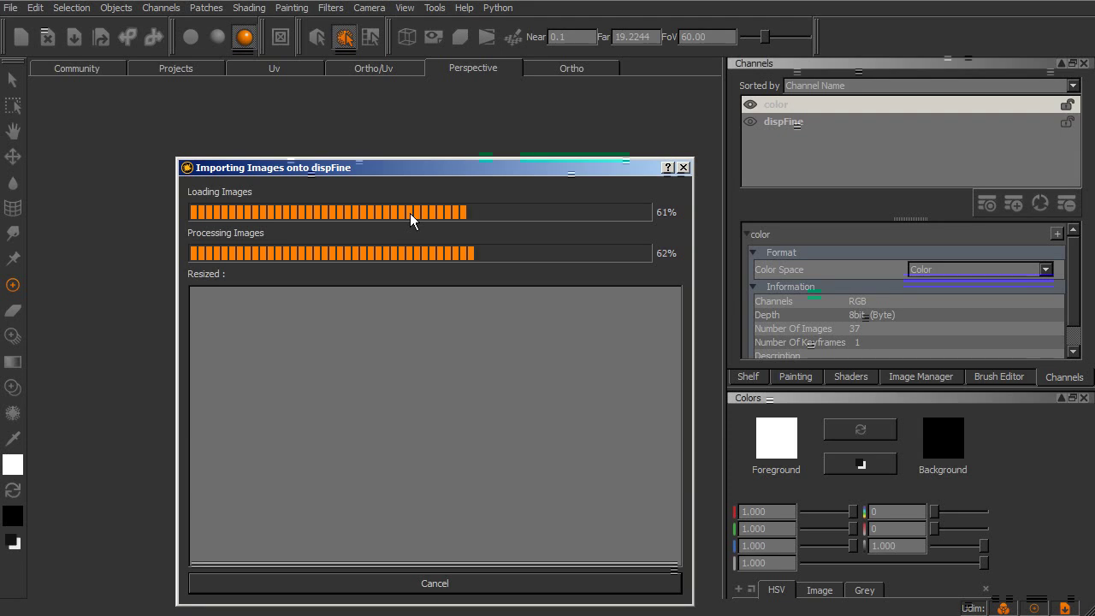
drag(442, 172, 413, 137)
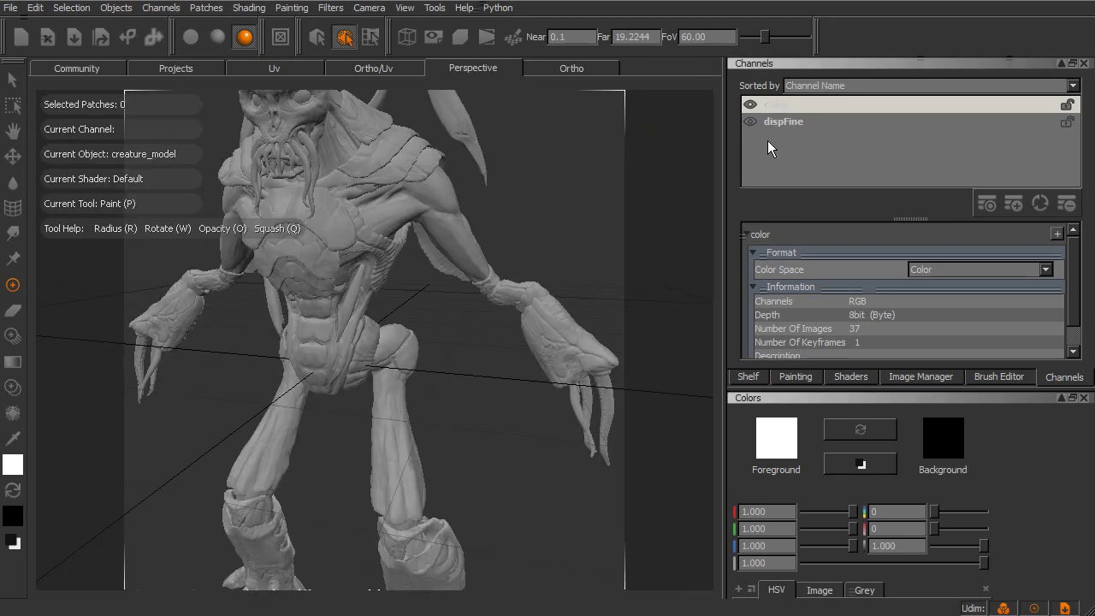
Compare the color and dispFine channels on the creature by alternating between them, ending on dispFine
click(783, 122)
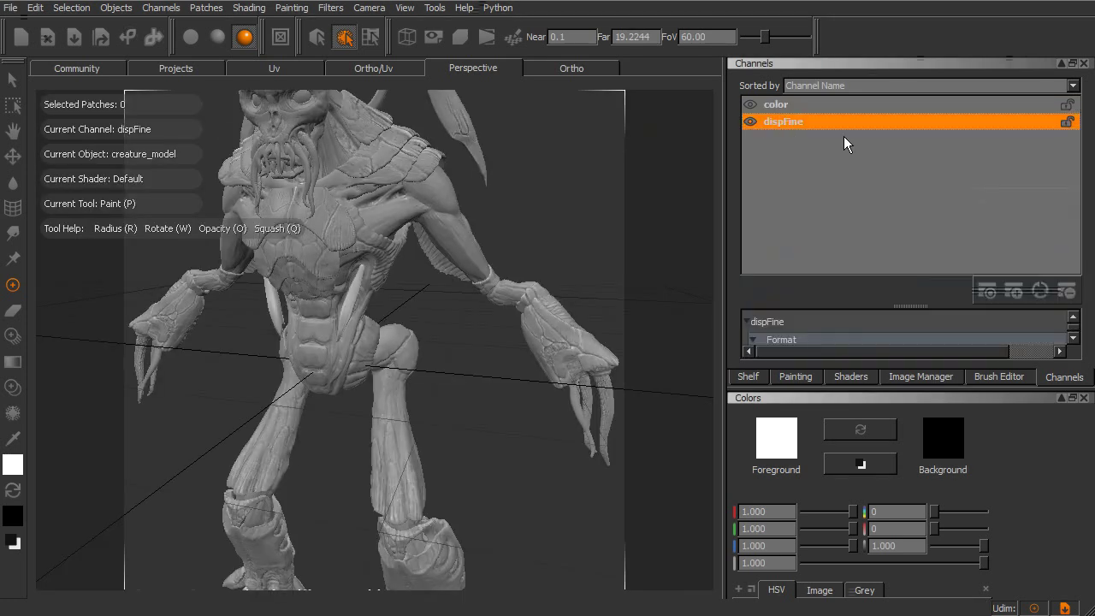
click(788, 103)
click(793, 122)
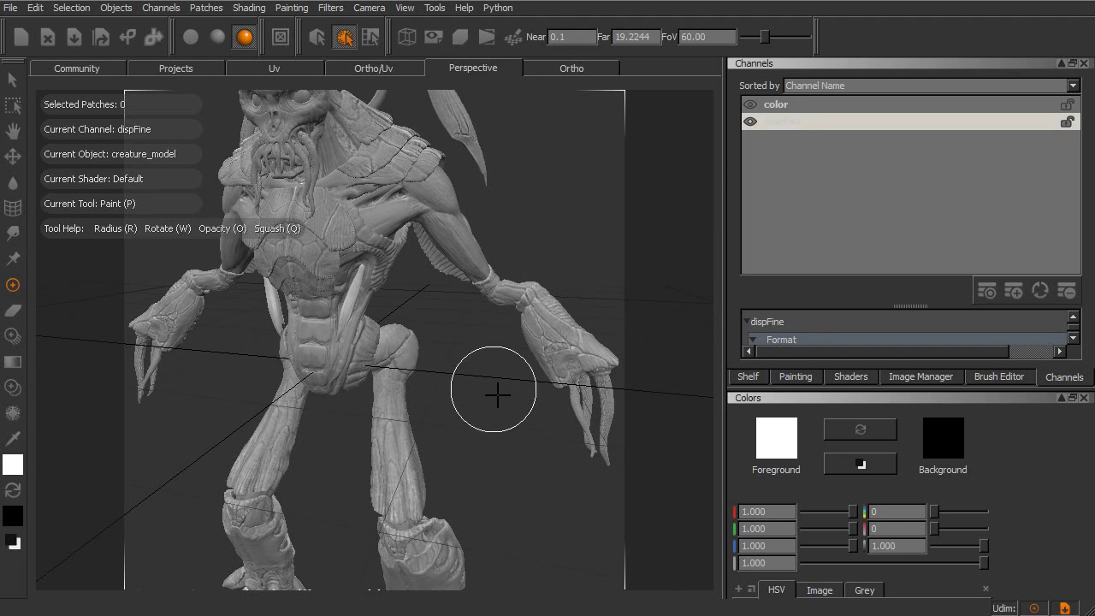
click(778, 109)
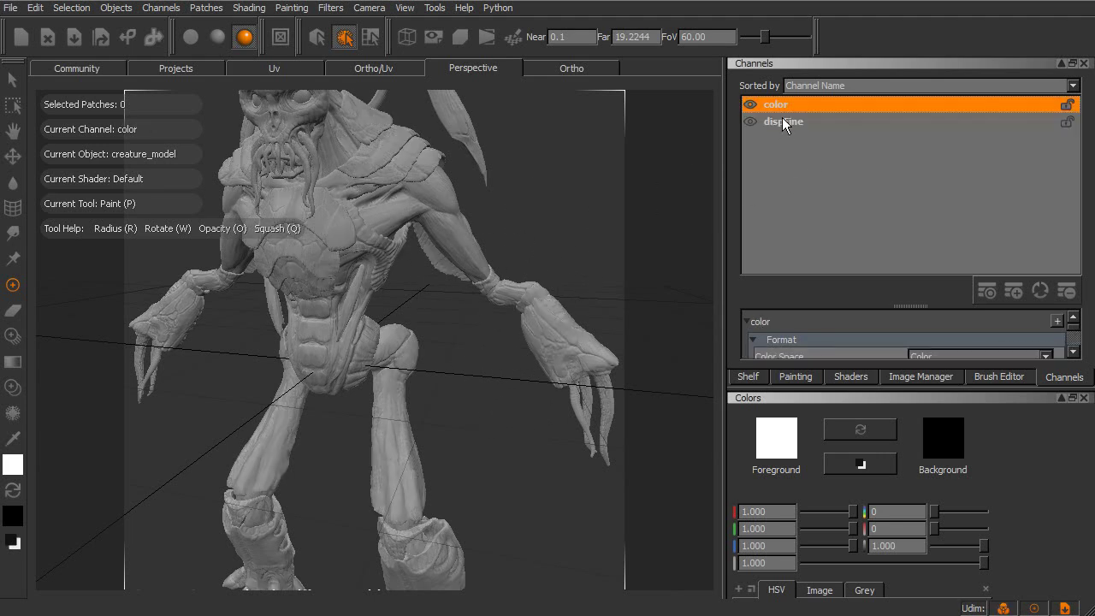
click(784, 125)
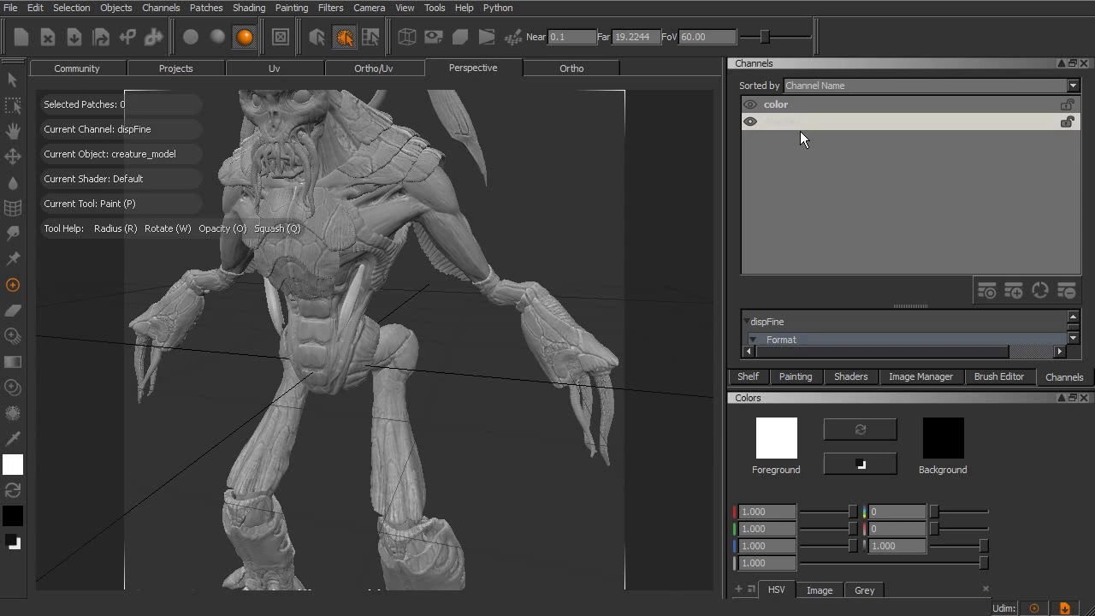
click(784, 110)
click(787, 123)
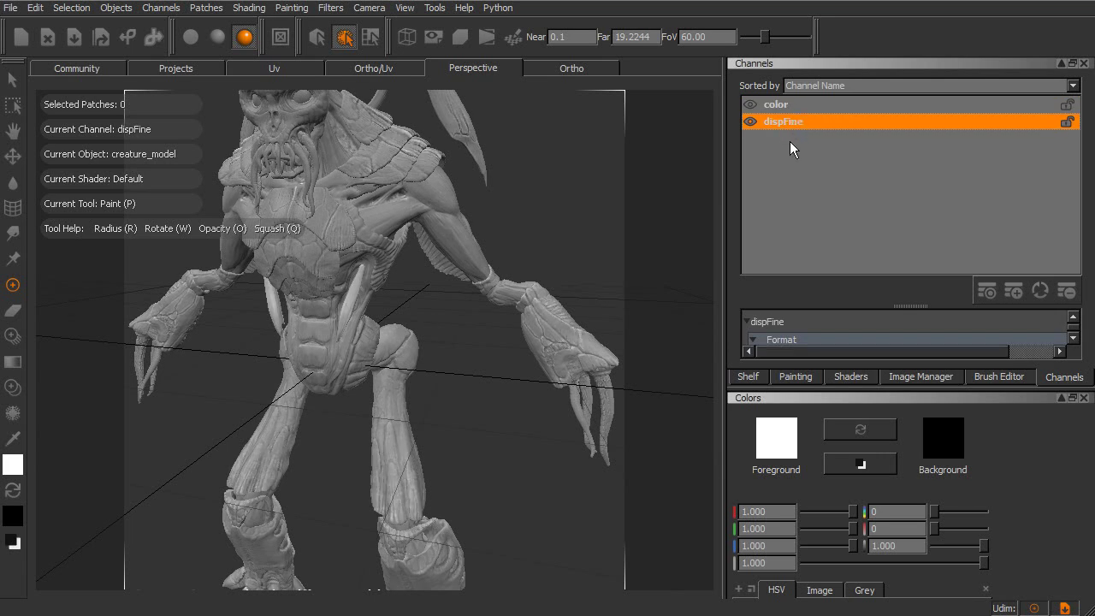
Examine the imported dispFine textures across the creature's UV patches
click(279, 70)
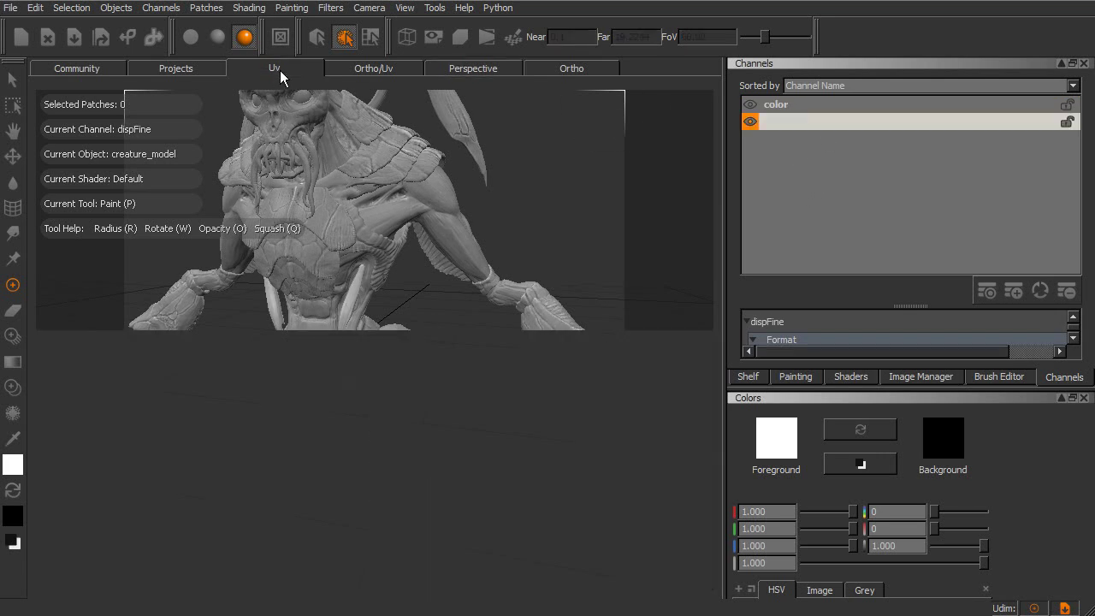
scroll(502, 265, up, 5)
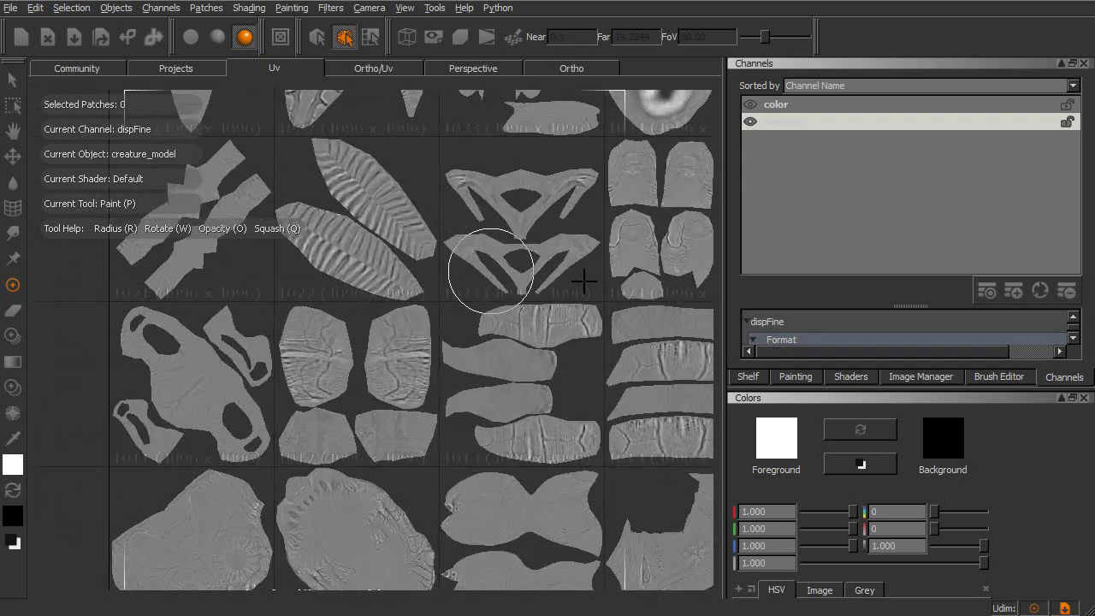
scroll(433, 305, down, 4)
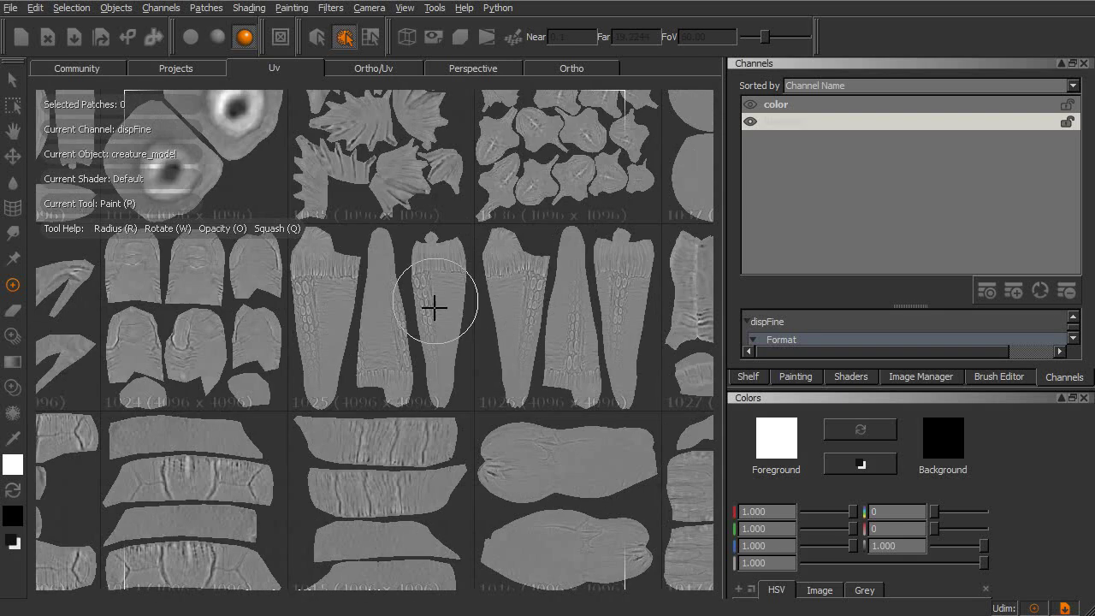
Return from the UV patches to the perspective view and make color the current channel on the creature
scroll(482, 317, down, 3)
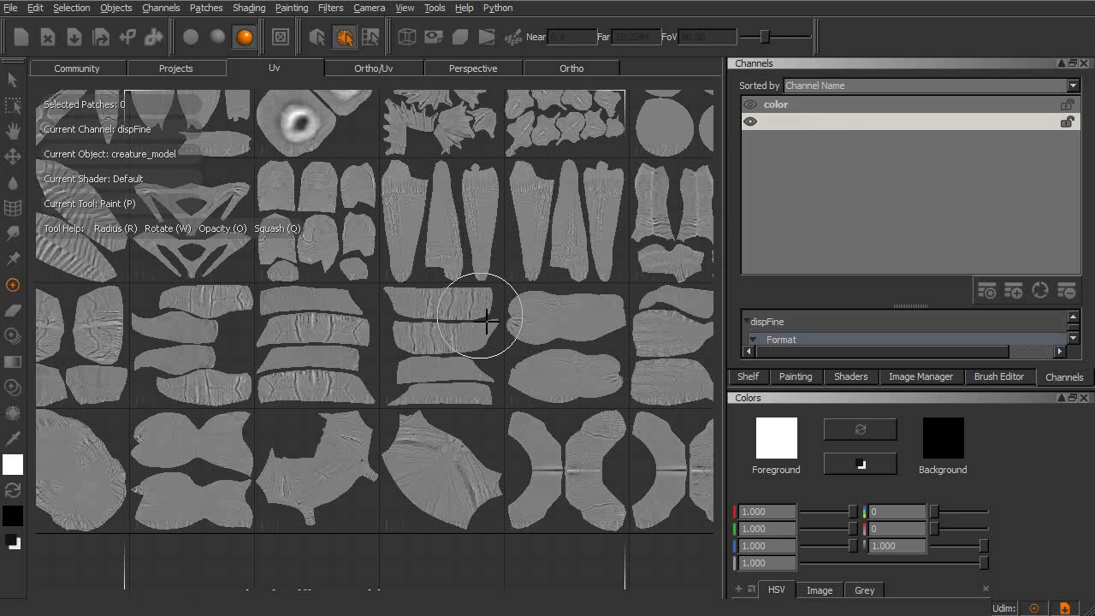
scroll(572, 264, up, 2)
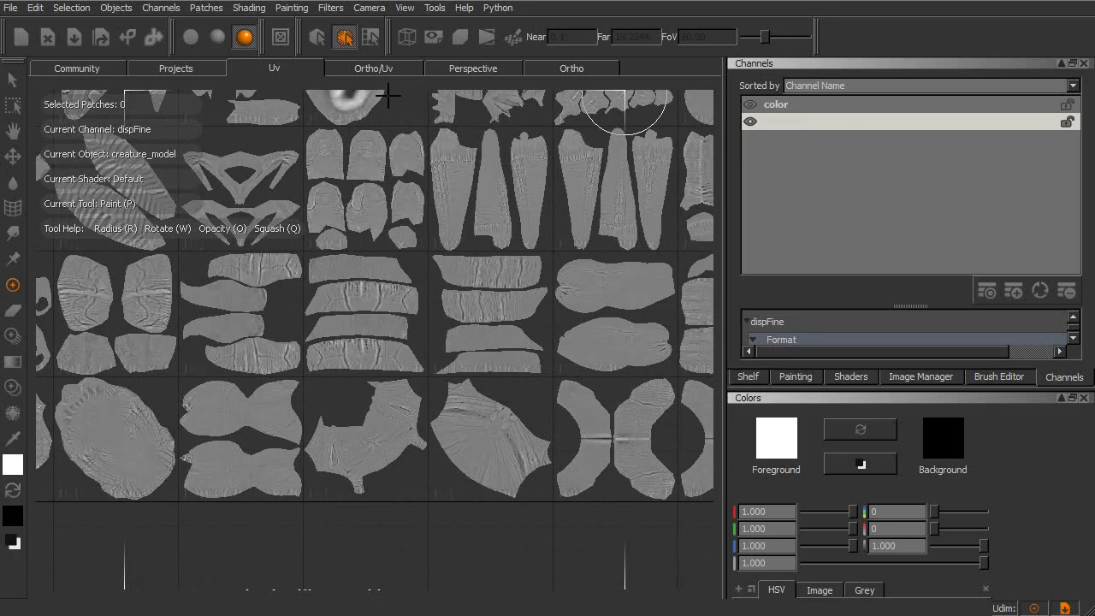
click(457, 65)
middle_drag(539, 181, 543, 276)
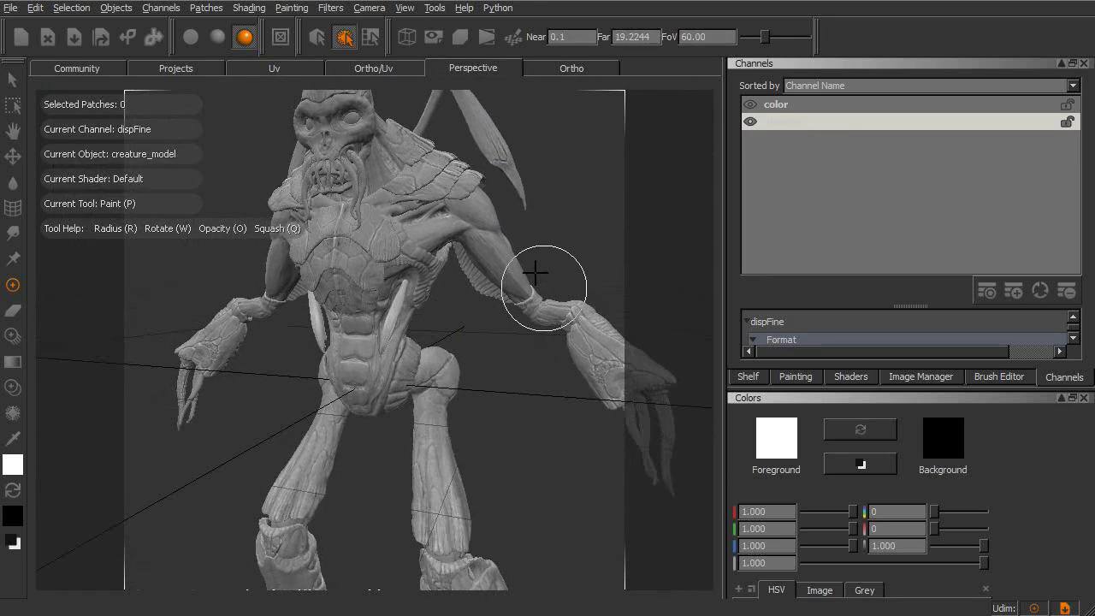
click(787, 107)
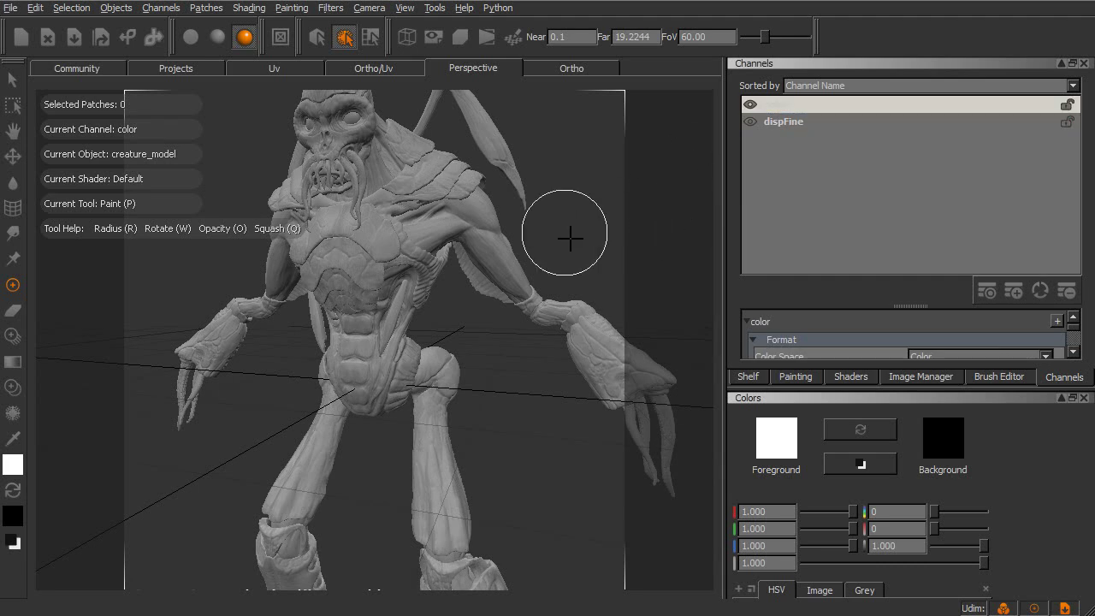
middle_drag(568, 237, 391, 237)
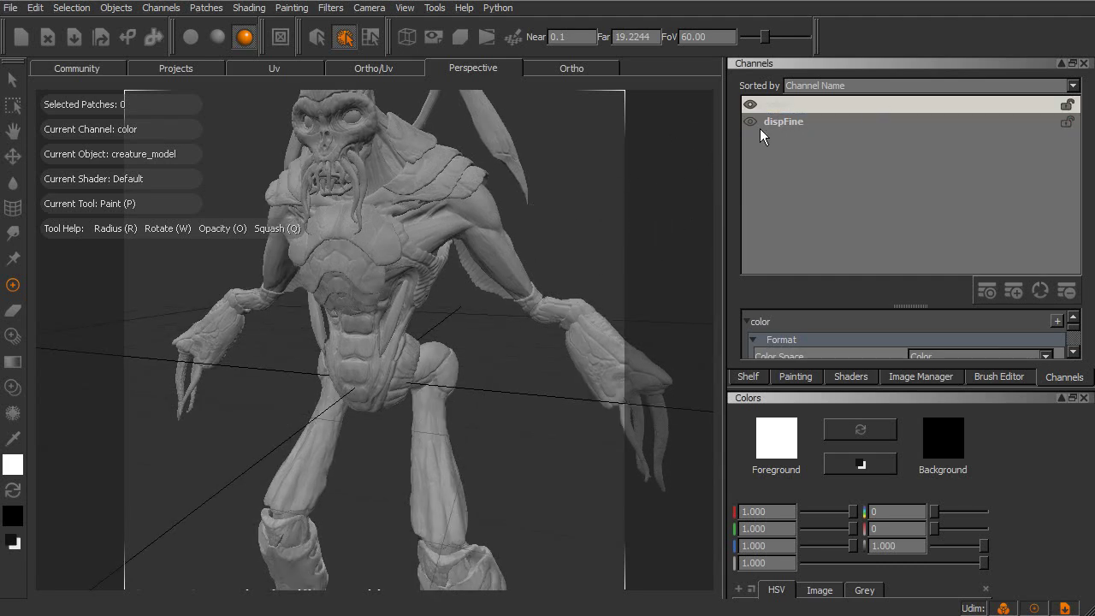
middle_drag(428, 251, 591, 317)
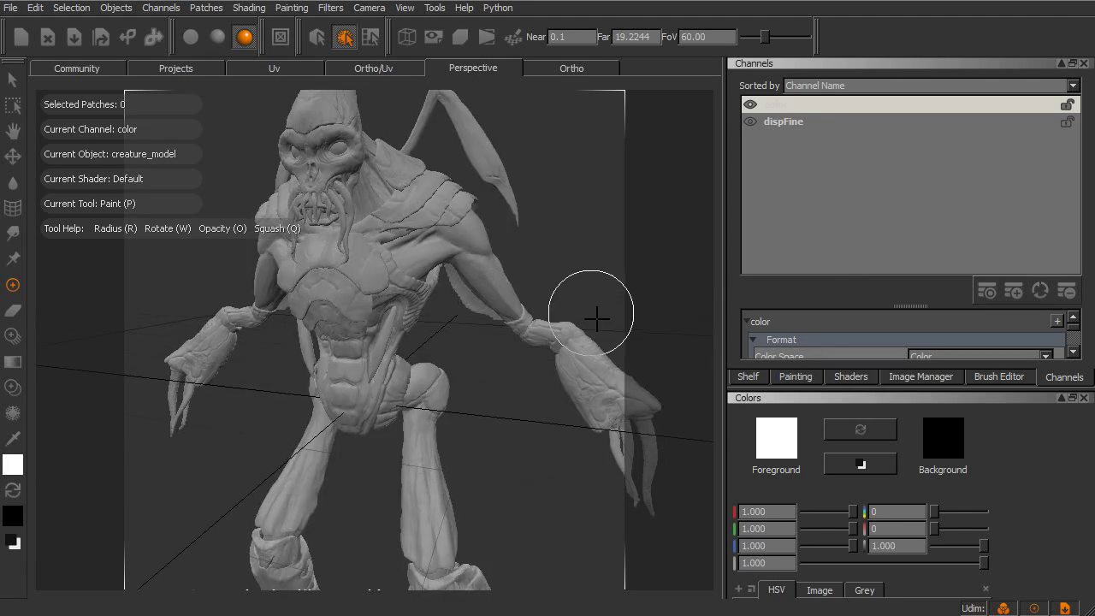
Add a new surface shader for the creature and name it CreatureShader
click(856, 377)
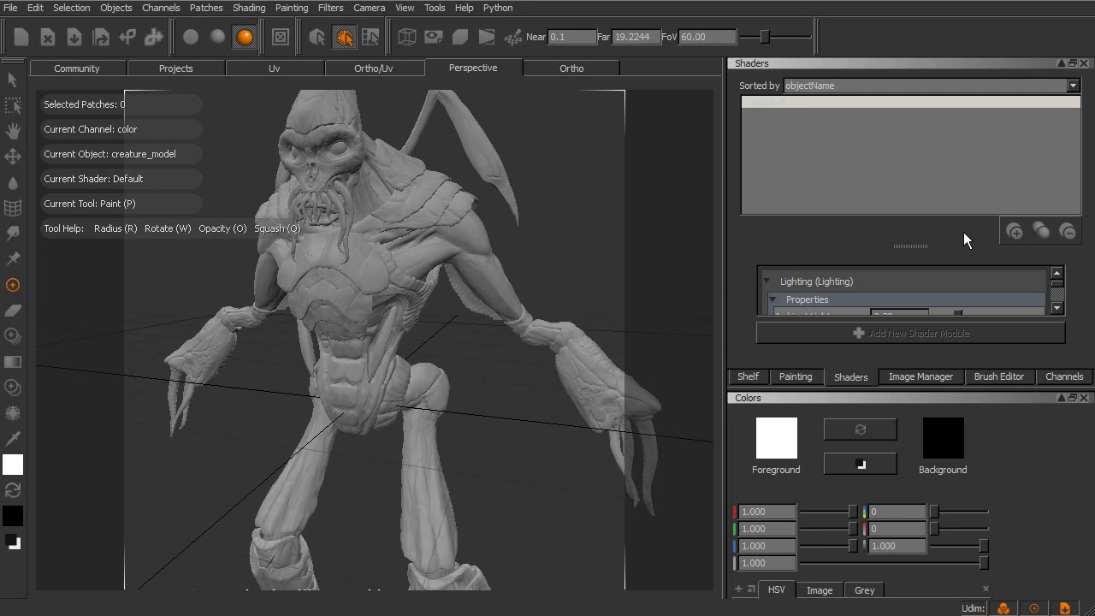
click(1015, 232)
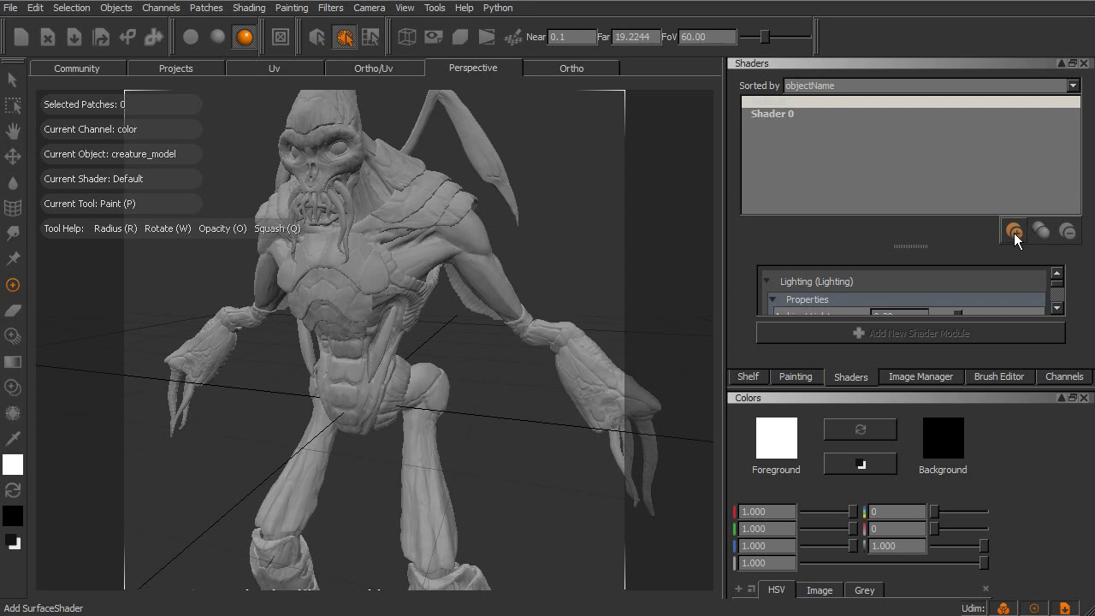
click(787, 114)
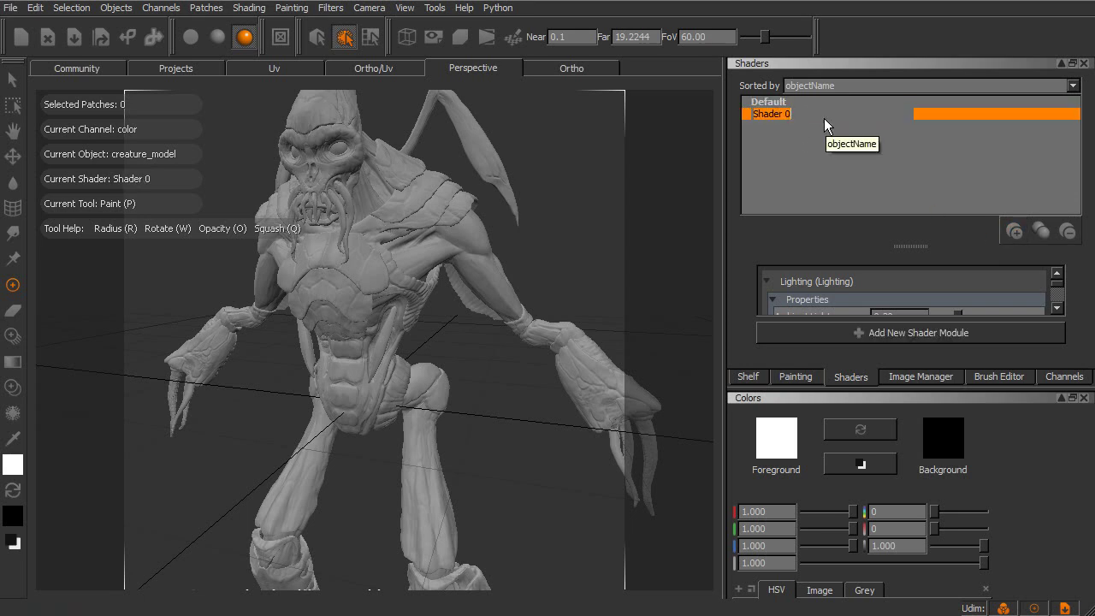
text(CreatureShade)
key(Return)
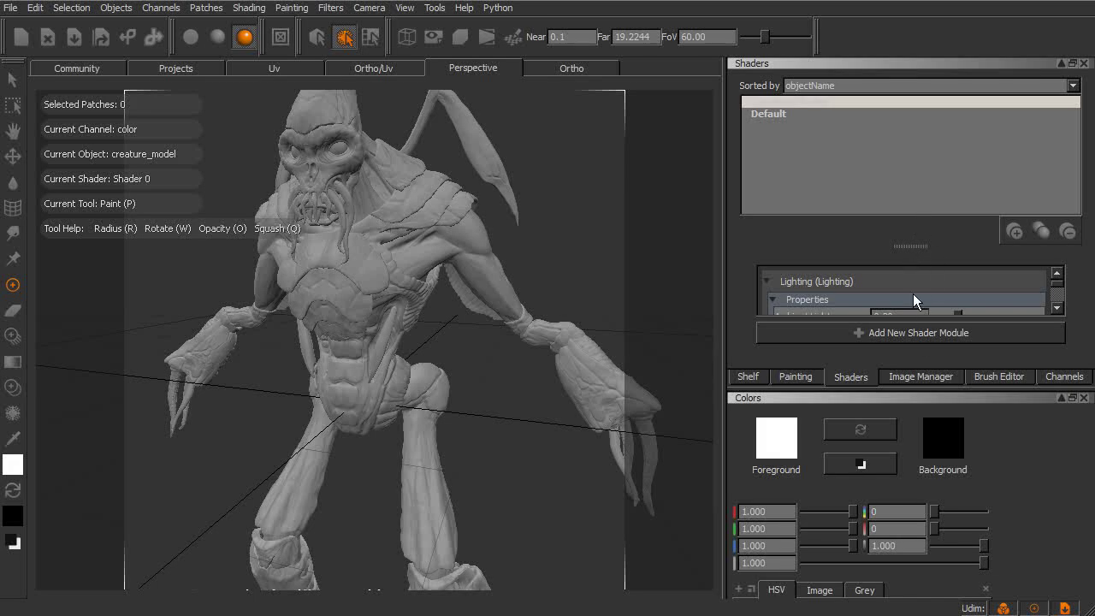
Enlarge the shader's module properties area and set the Base Diffuse texture to the color channel
drag(896, 389, 896, 389)
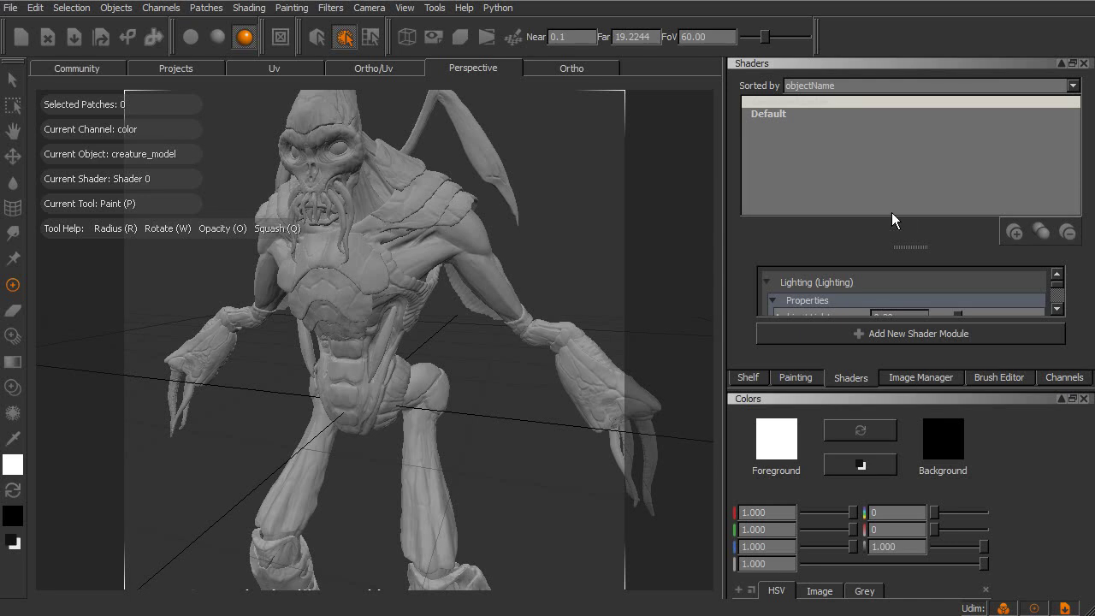
click(1059, 308)
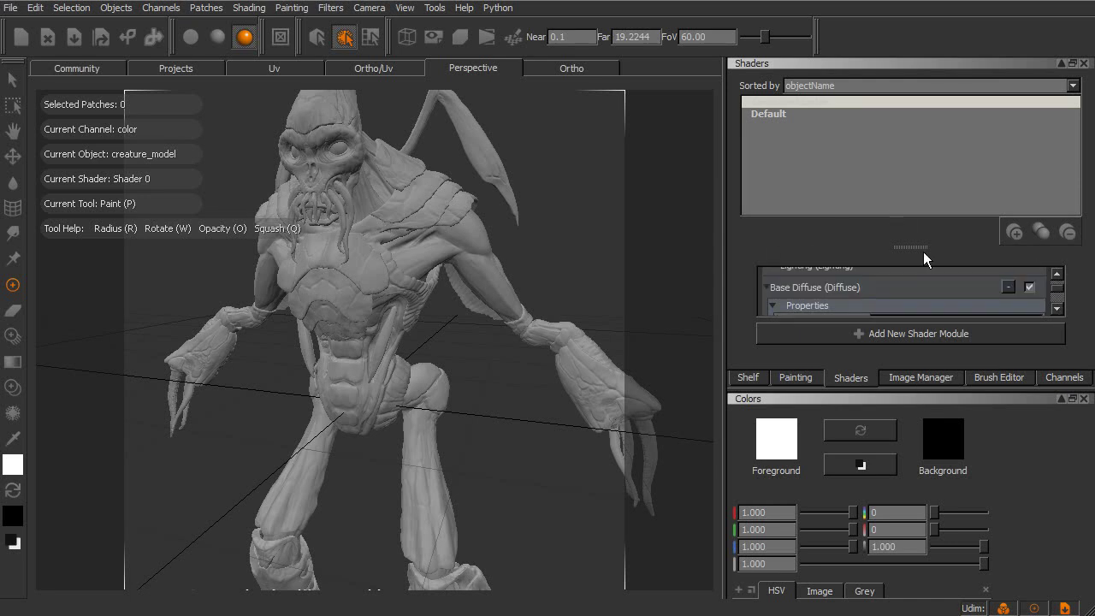
drag(914, 245, 917, 171)
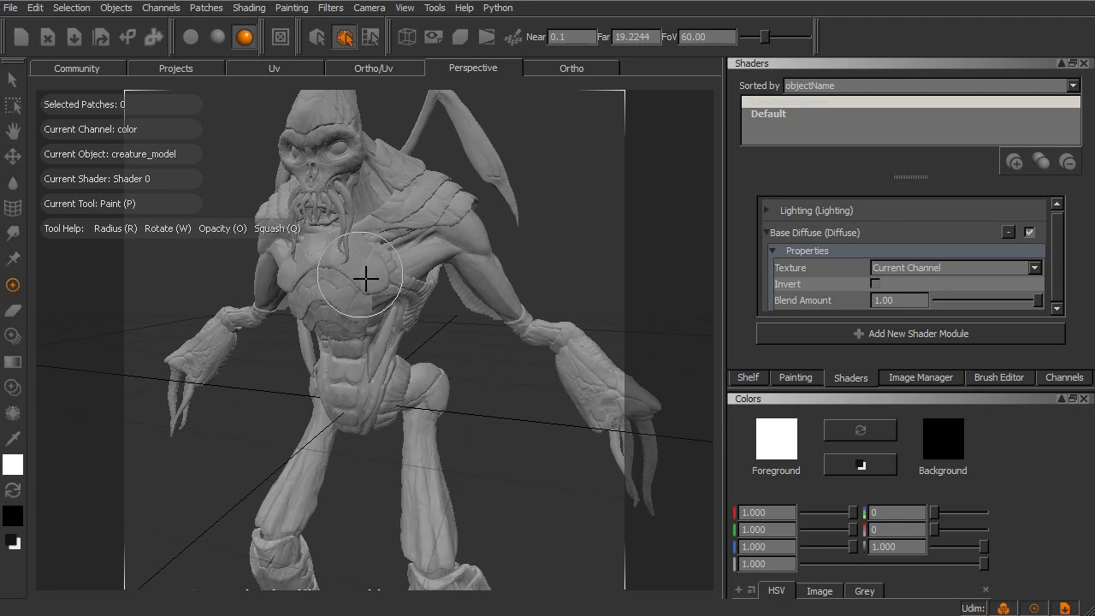
click(944, 268)
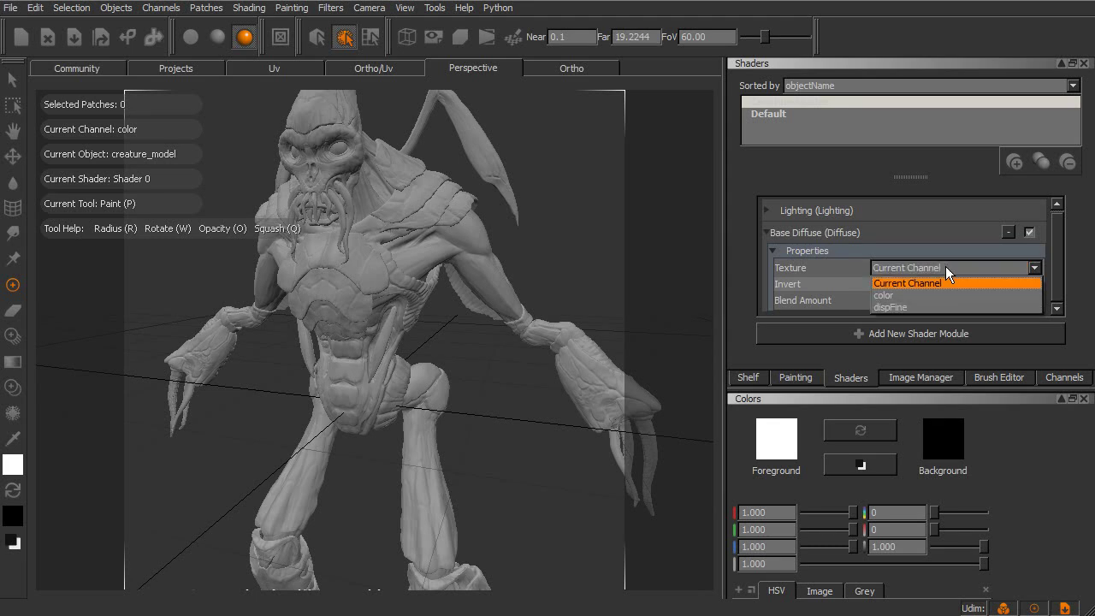
click(941, 295)
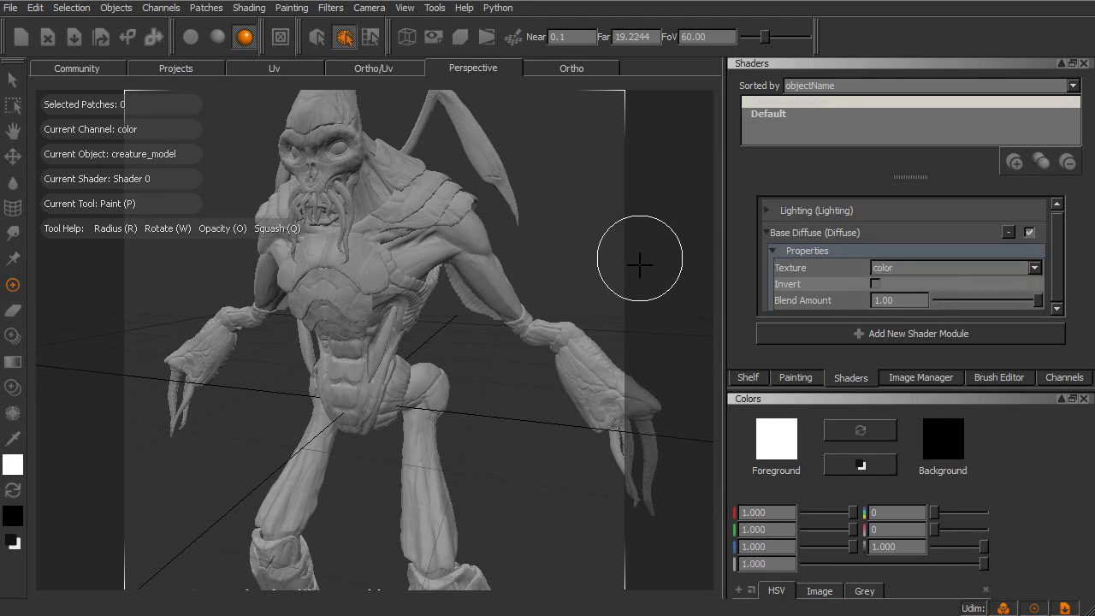
Add a Bump module to CreatureShader and set its texture to the dispFine channel
click(931, 337)
mouse_move(614, 256)
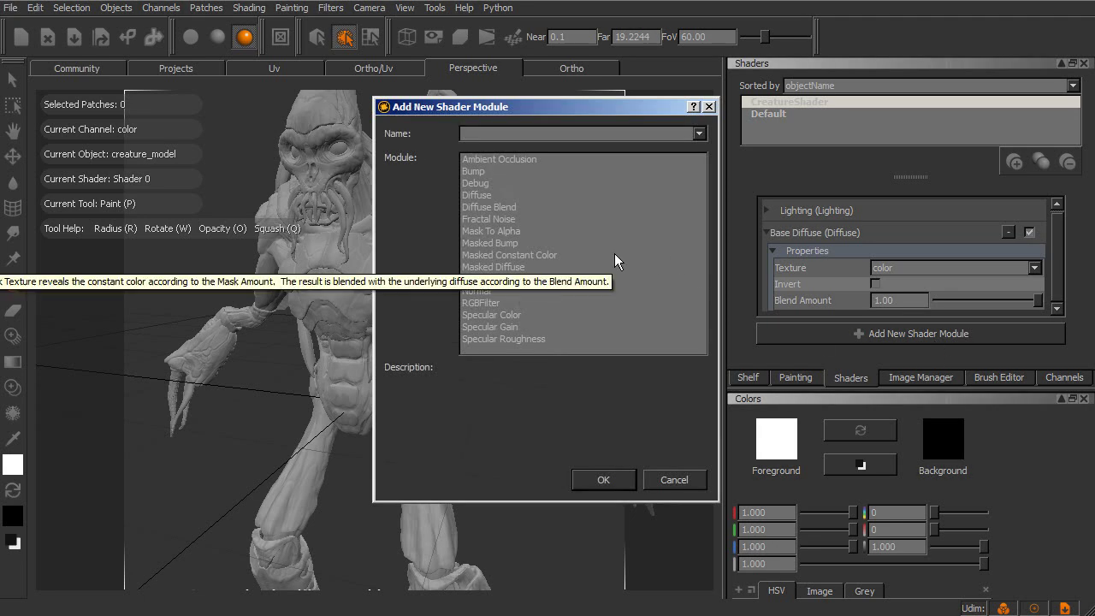
click(477, 172)
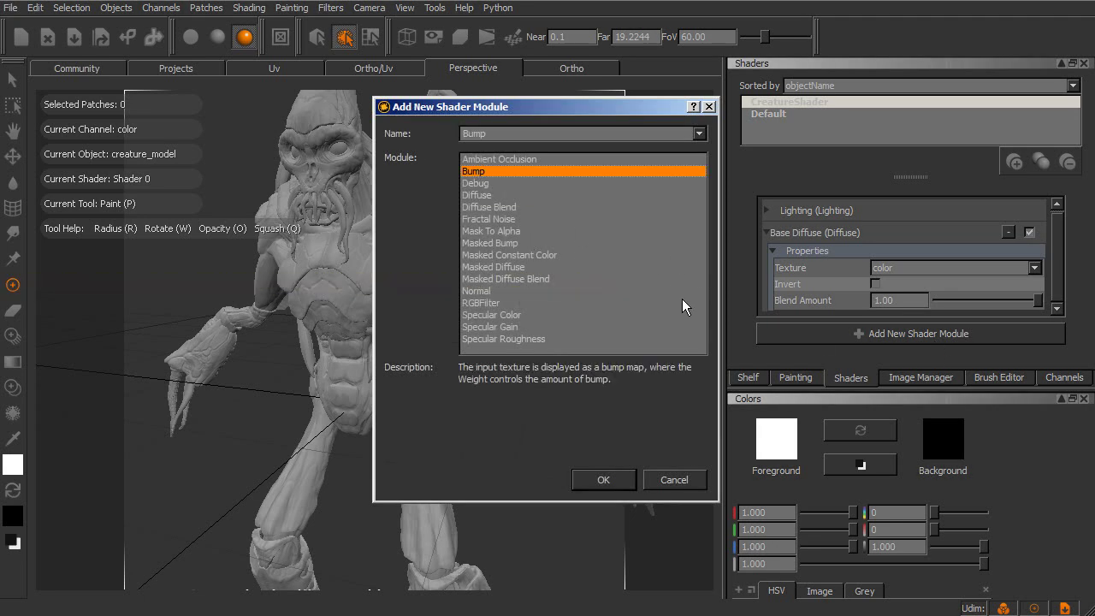
mouse_move(567, 205)
click(624, 485)
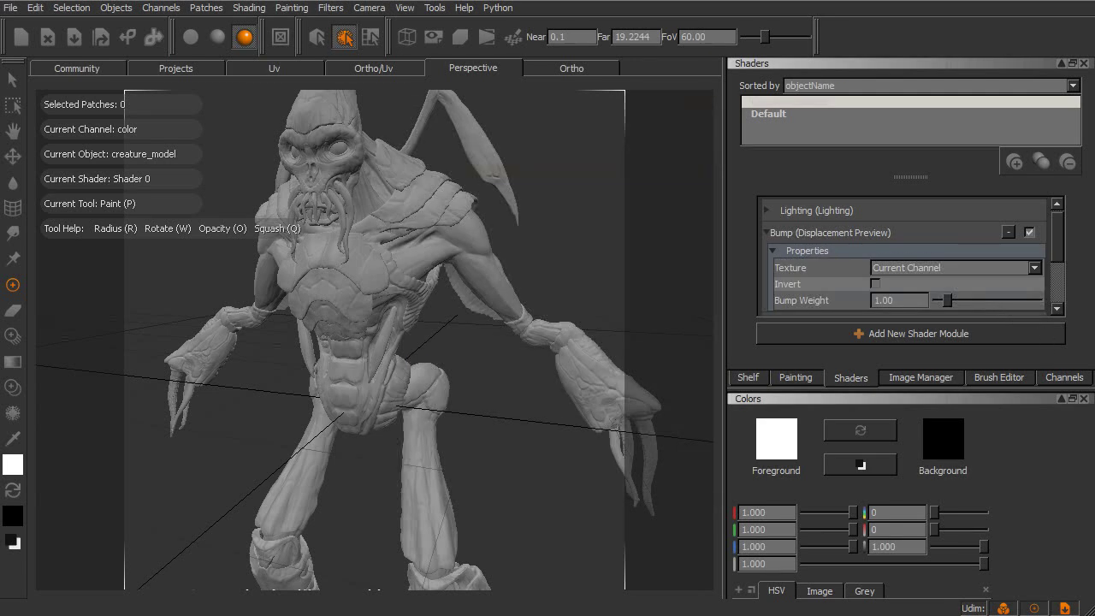
scroll(1062, 236, down, 2)
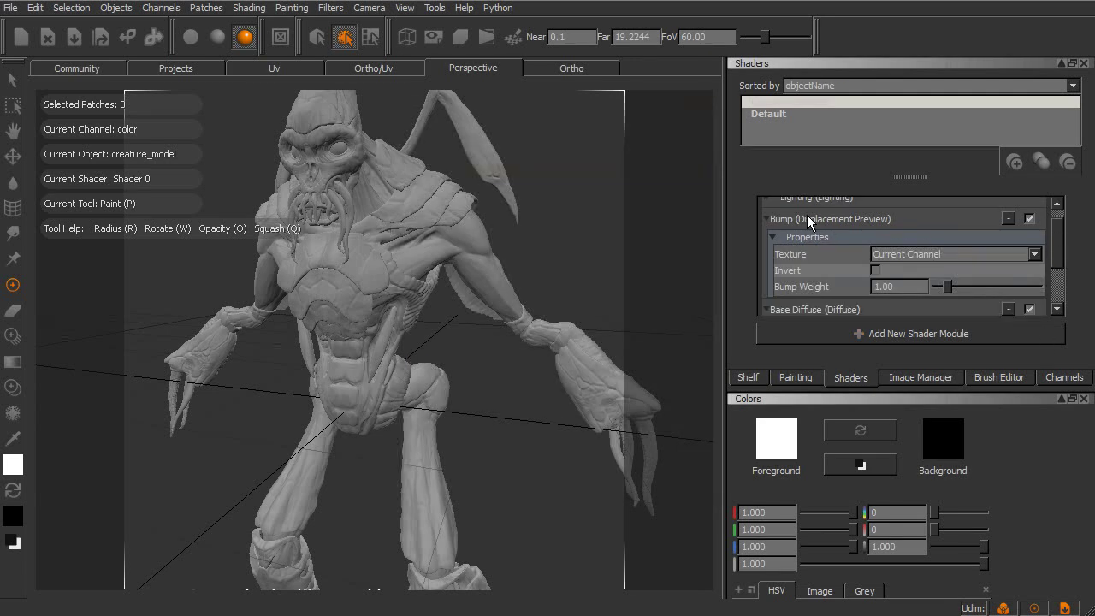
click(935, 249)
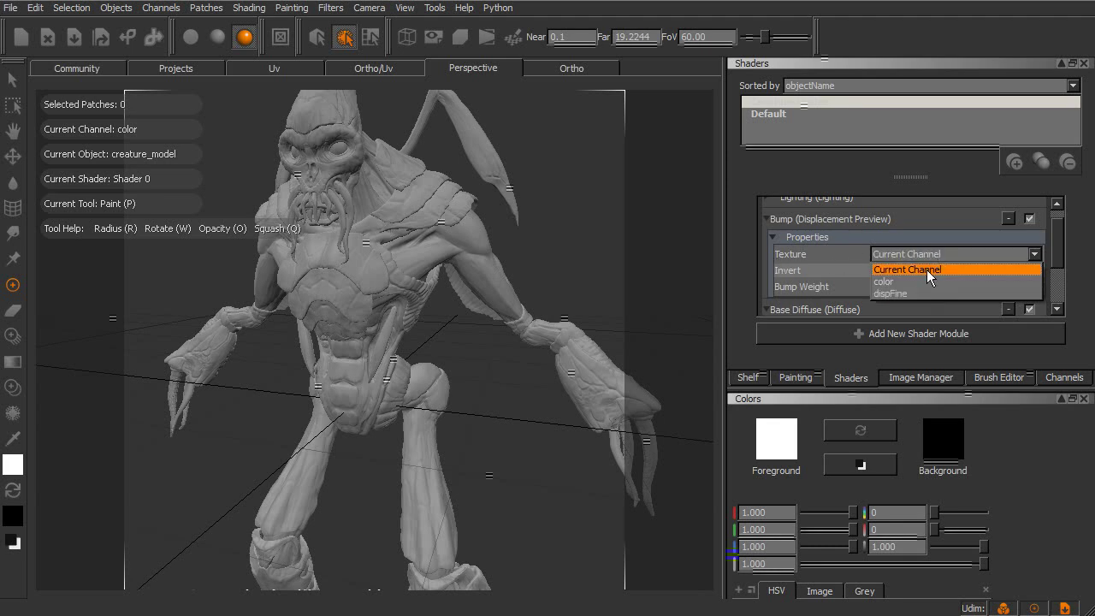
click(925, 289)
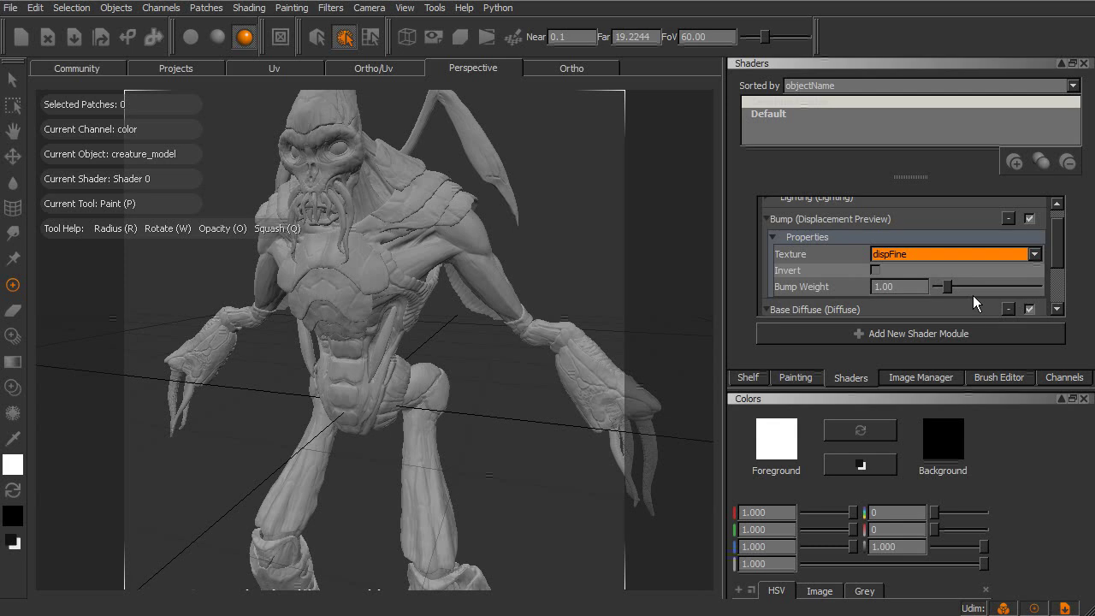
Set the Bump module's Bump Weight to 2.94, judging the effect on the creature's torso and legs
scroll(631, 274, up, 5)
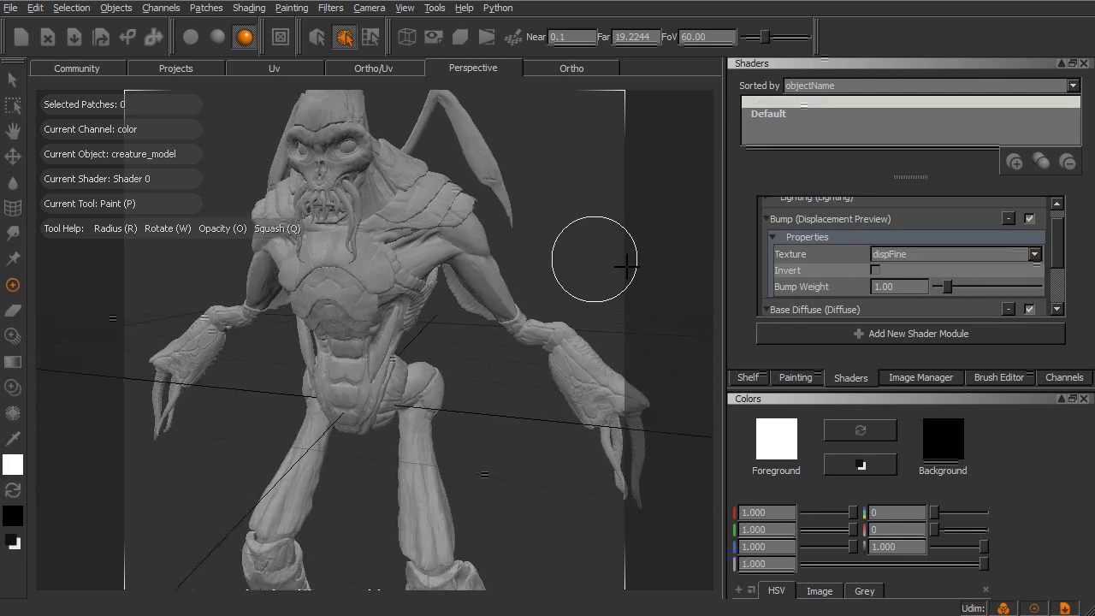
scroll(631, 294, up, 2)
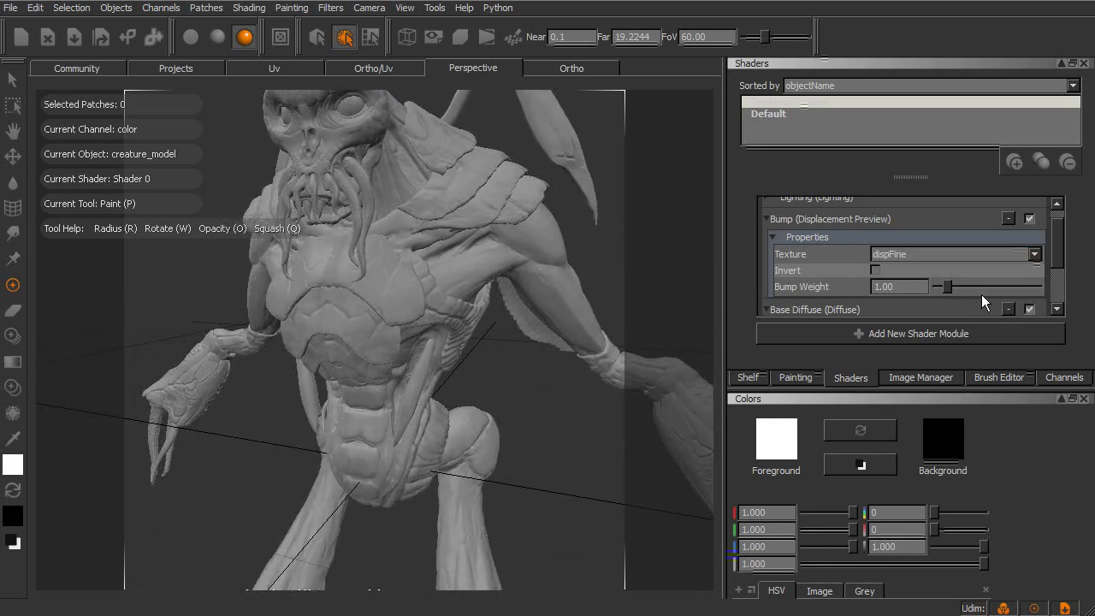
drag(947, 287, 987, 288)
middle_drag(607, 428, 587, 259)
drag(989, 286, 967, 289)
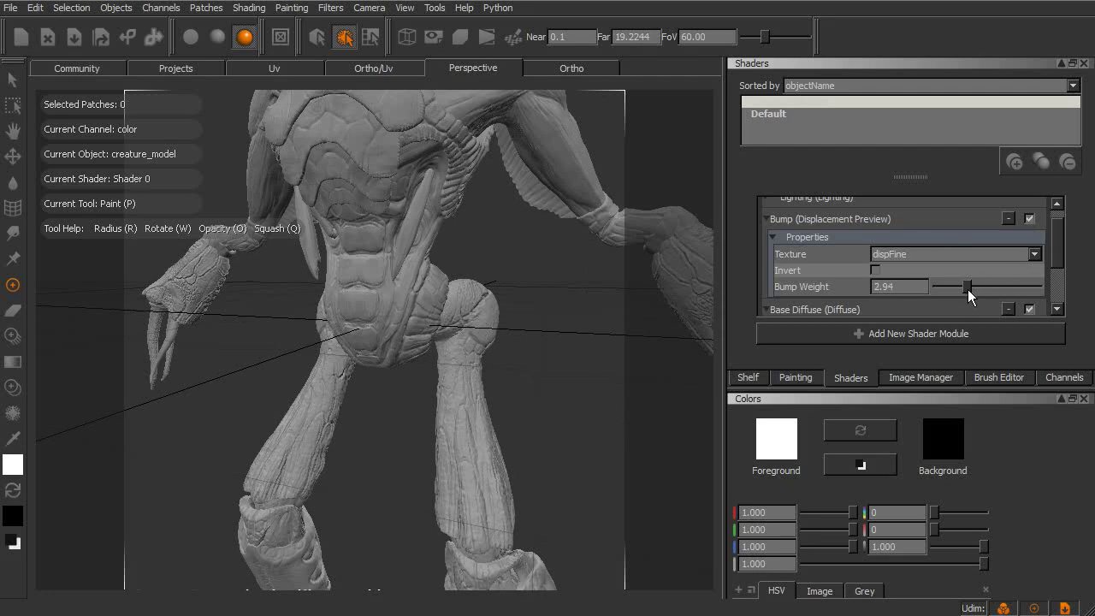
Compare the creature with the Bump module off and on, and inspect the bump detail on its upper body
click(1030, 219)
click(1030, 219)
middle_drag(488, 300, 453, 359)
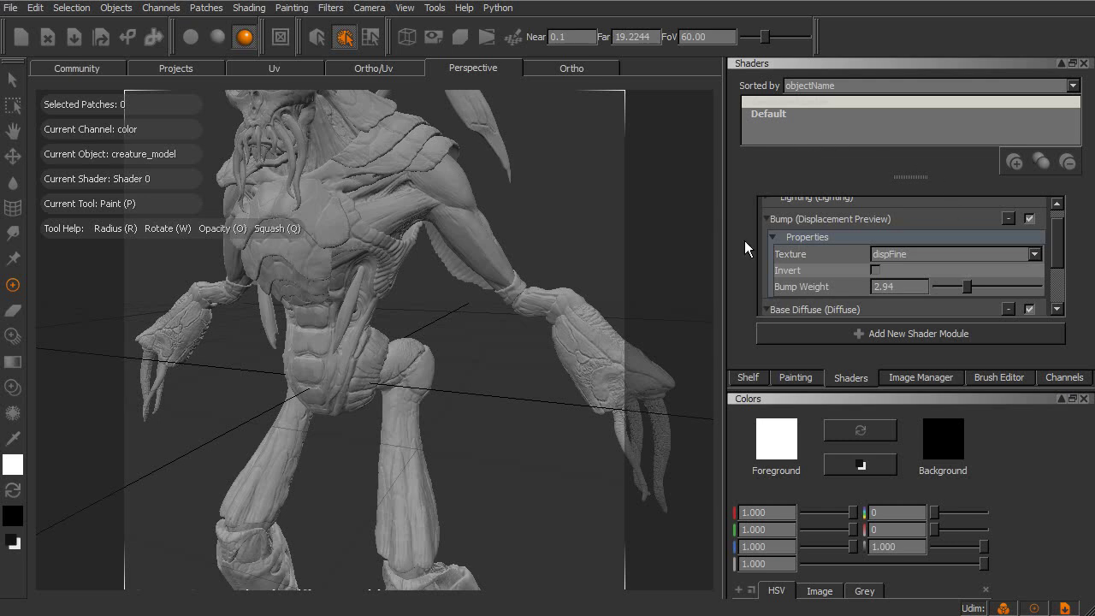
middle_drag(577, 362, 399, 393)
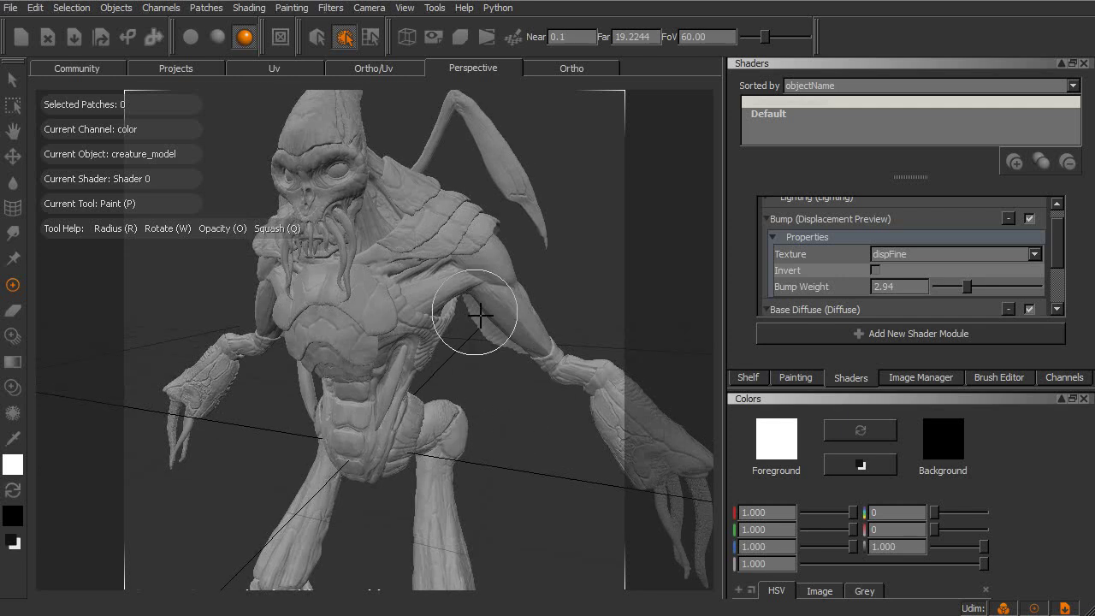
alt+drag(536, 342, 592, 372)
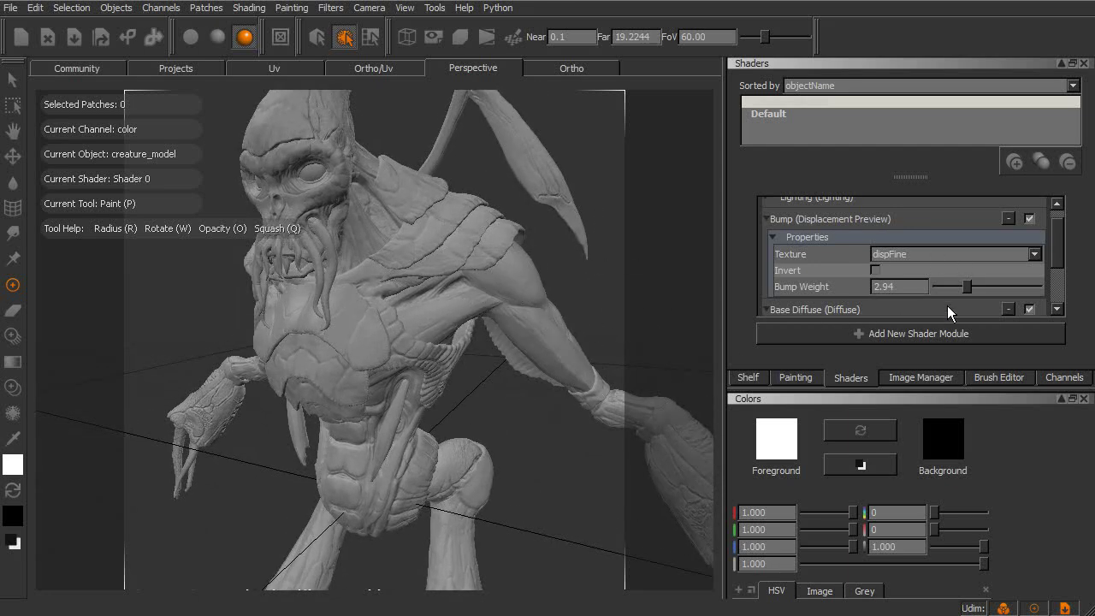
Alternate between the color and dispFine channels under CreatureShader to compare the creature's display, ending on dispFine
click(1068, 378)
click(792, 122)
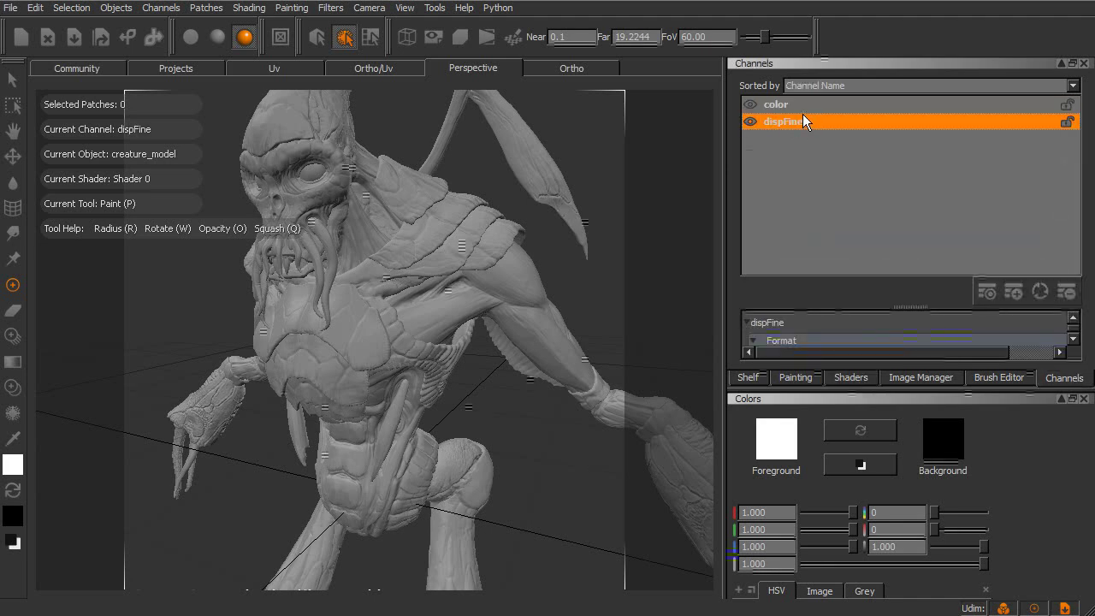
key(Up)
key(Down)
key(Up)
key(Down)
key(Up)
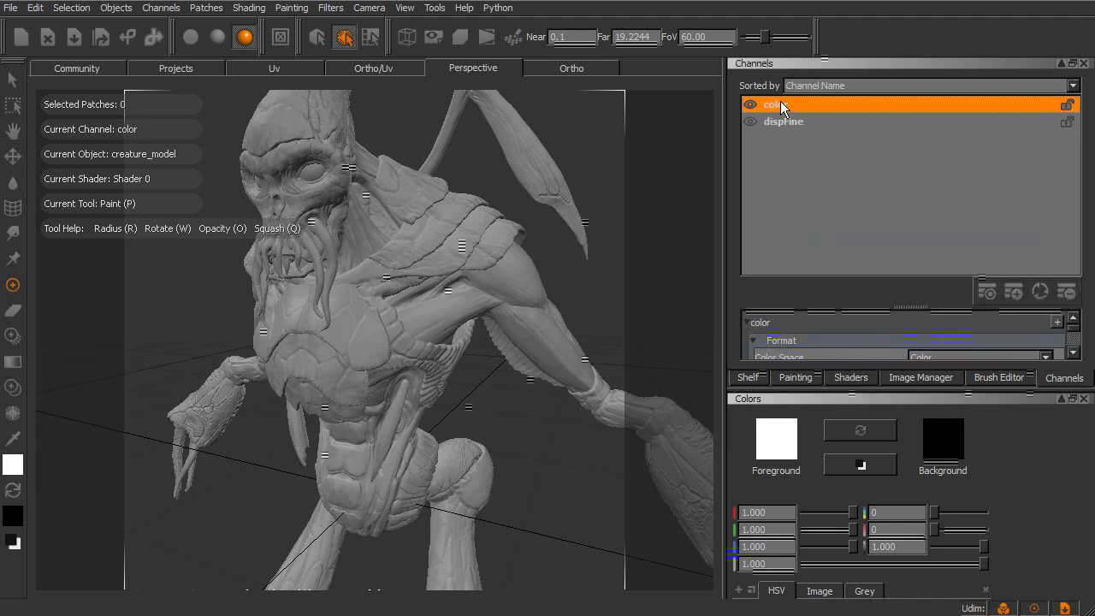
click(789, 125)
click(778, 103)
click(783, 122)
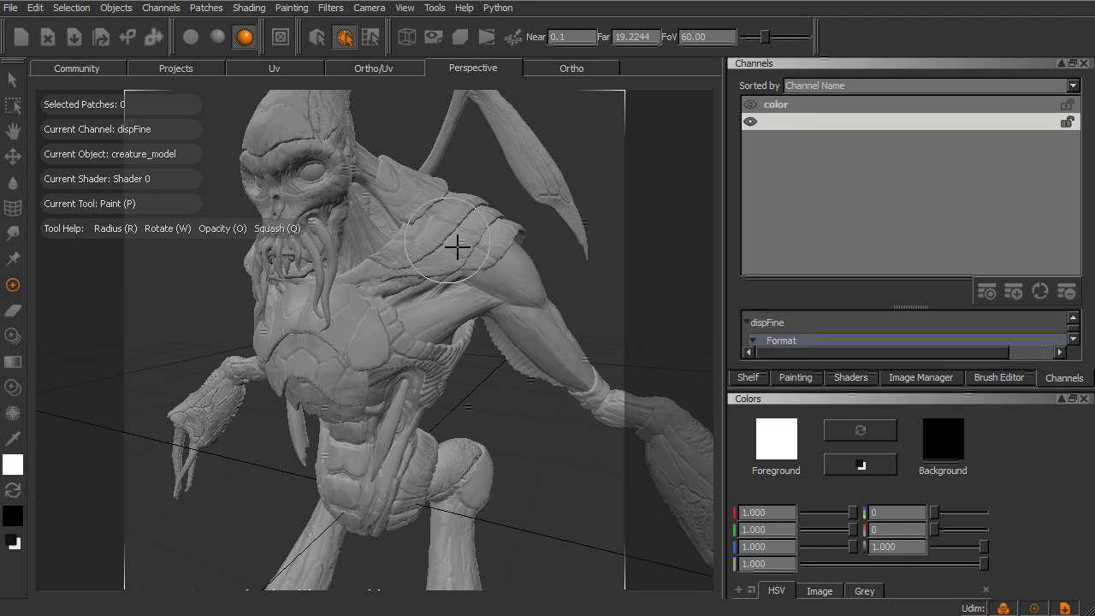
Activate the Default shader and alternate between the color and dispFine channels for comparison, ending on dispFine
click(873, 377)
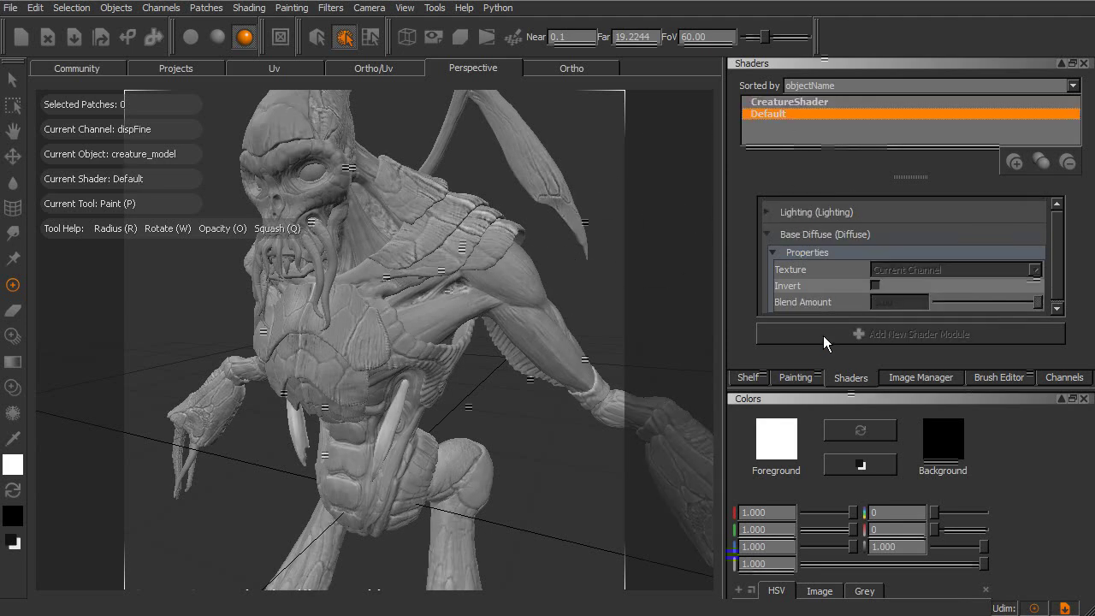
click(1076, 379)
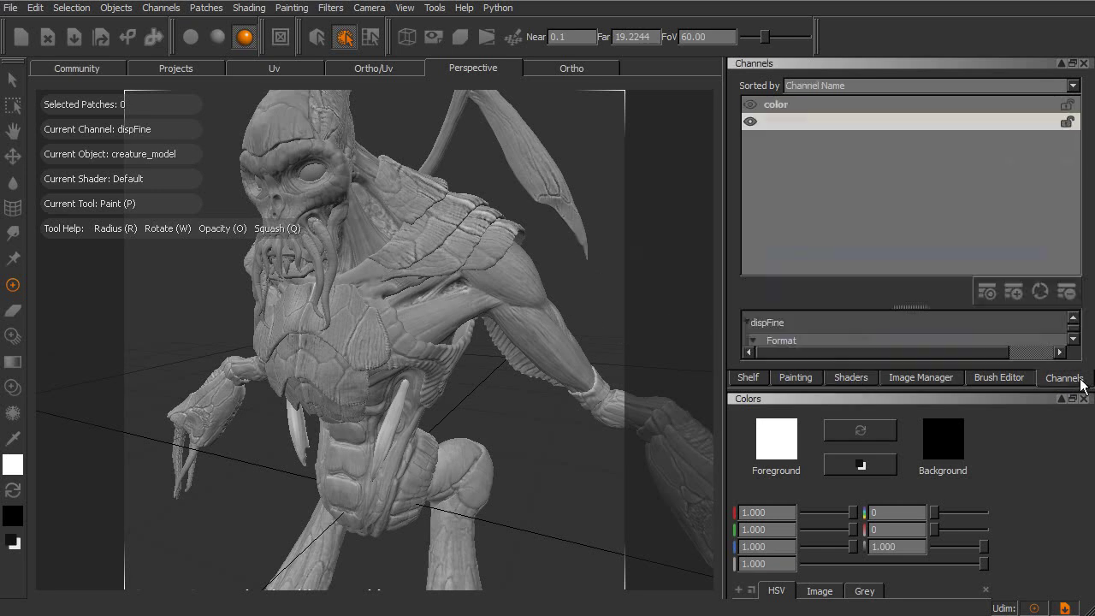
click(791, 115)
click(789, 103)
click(789, 120)
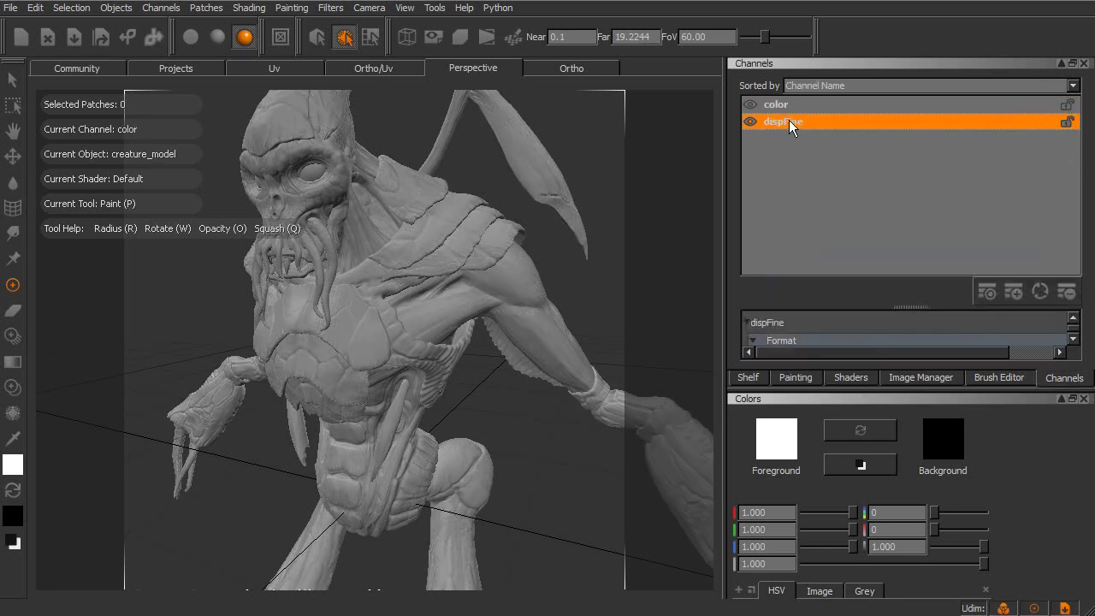
Make CreatureShader the active shader again and check its Bump and Base Diffuse texture assignments
click(858, 381)
click(779, 102)
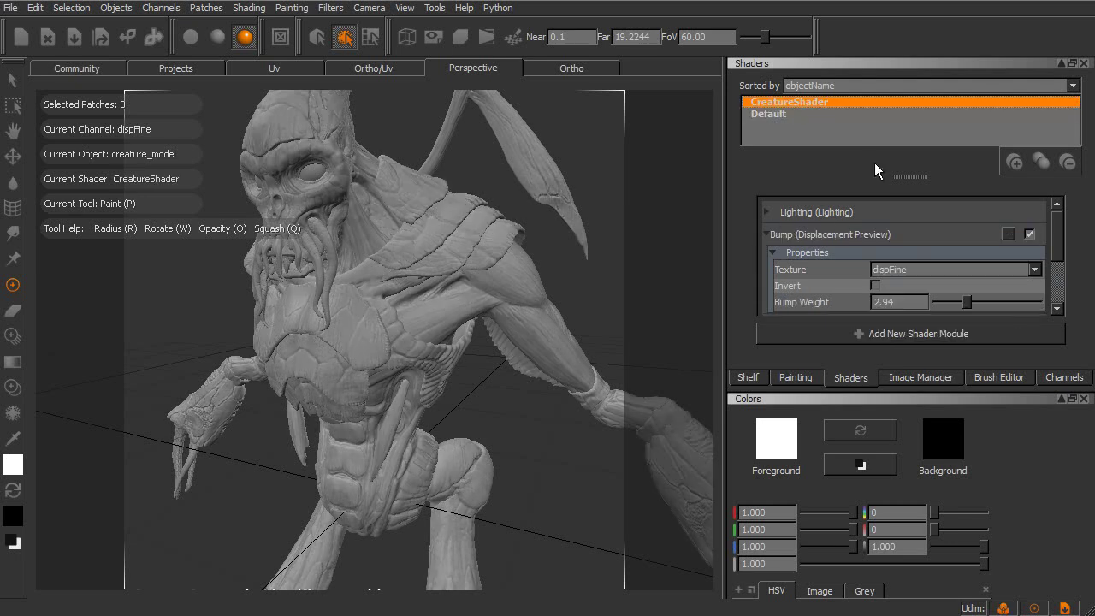
drag(1060, 233, 1060, 268)
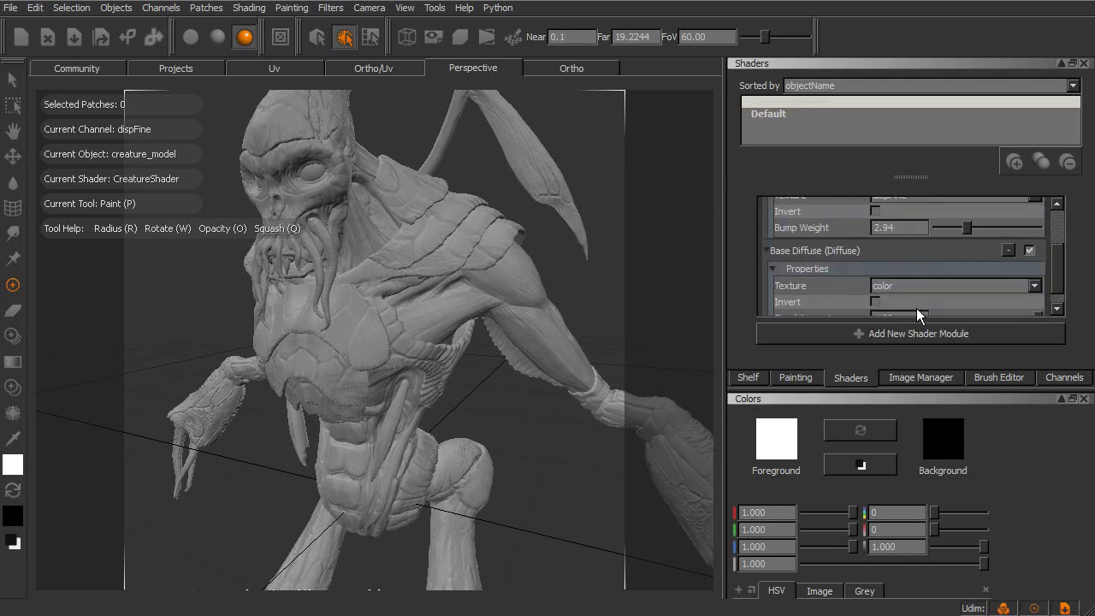
drag(1059, 268, 1060, 233)
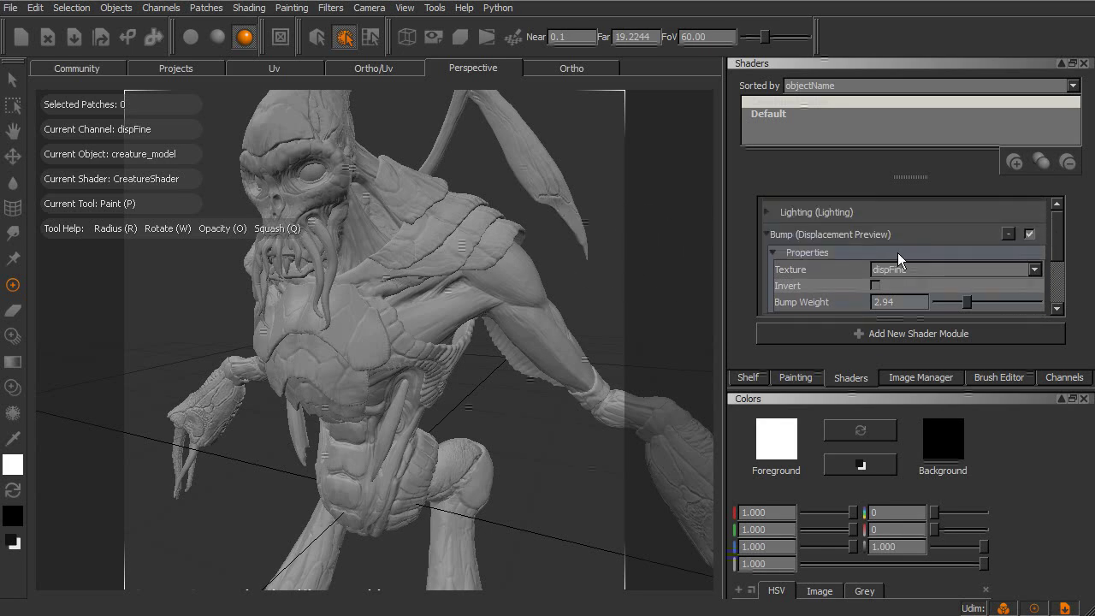
scroll(625, 317, down, 5)
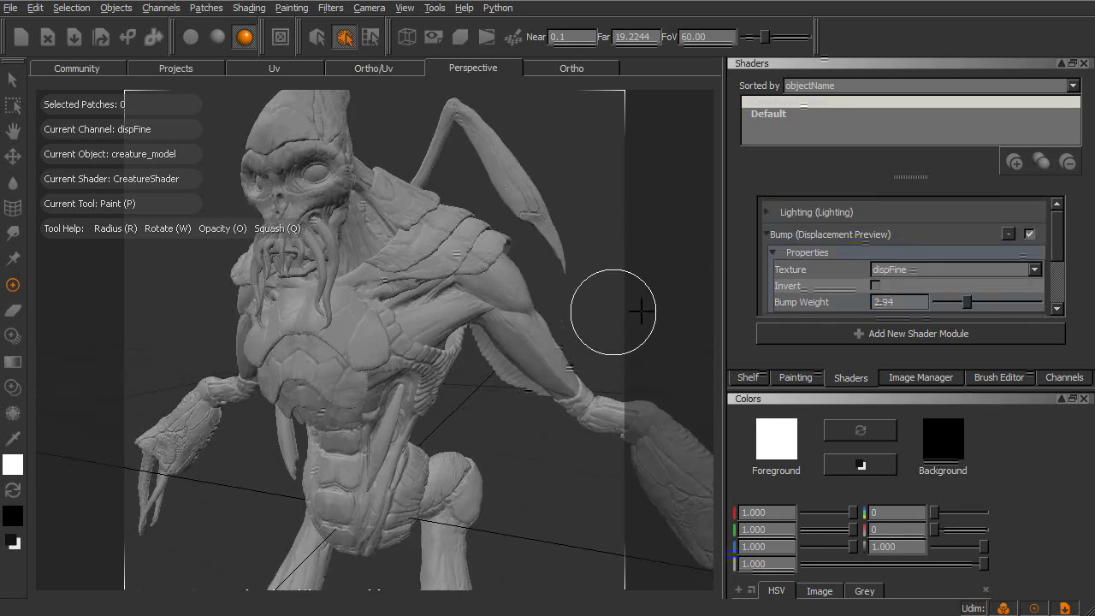
middle_drag(565, 273, 587, 274)
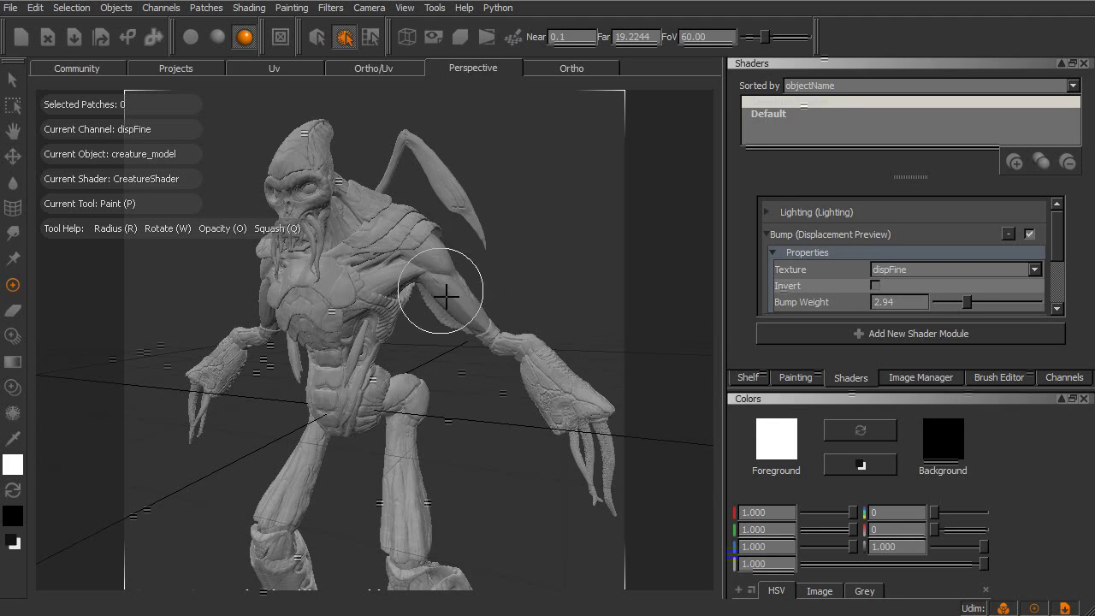
Show the Objects palette and dock it together with the Colors palette, beneath the Shaders palette
click(292, 8)
mouse_move(359, 12)
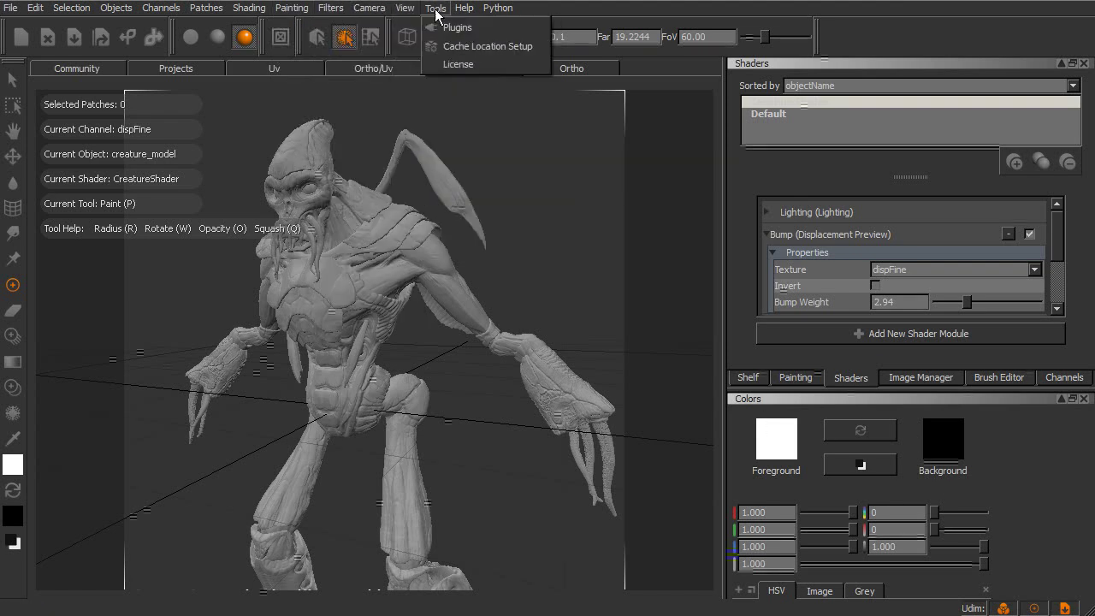
mouse_move(406, 7)
mouse_move(535, 155)
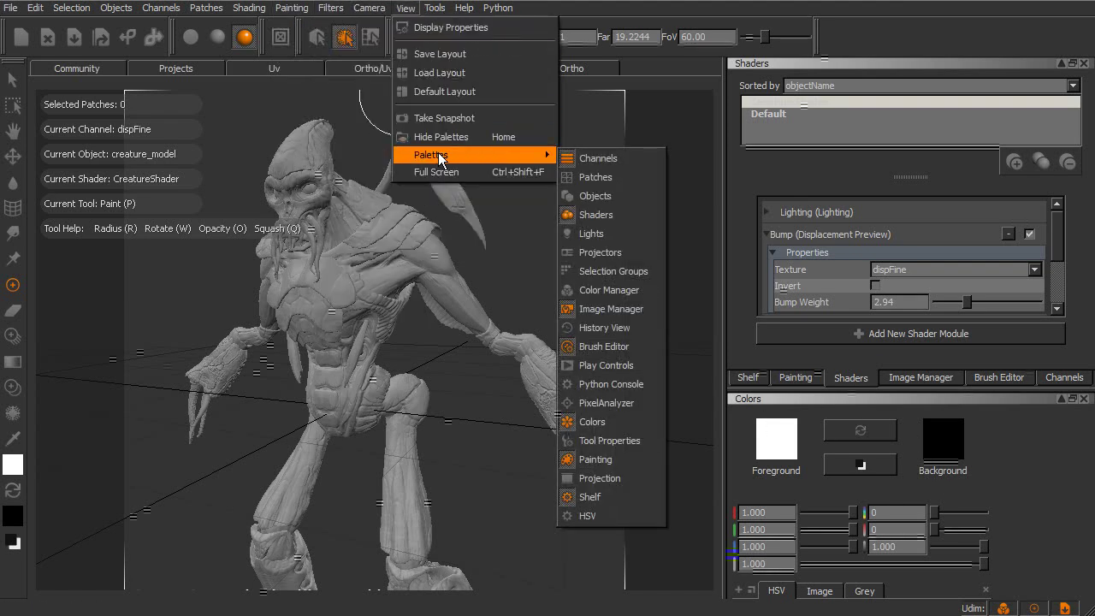
click(611, 195)
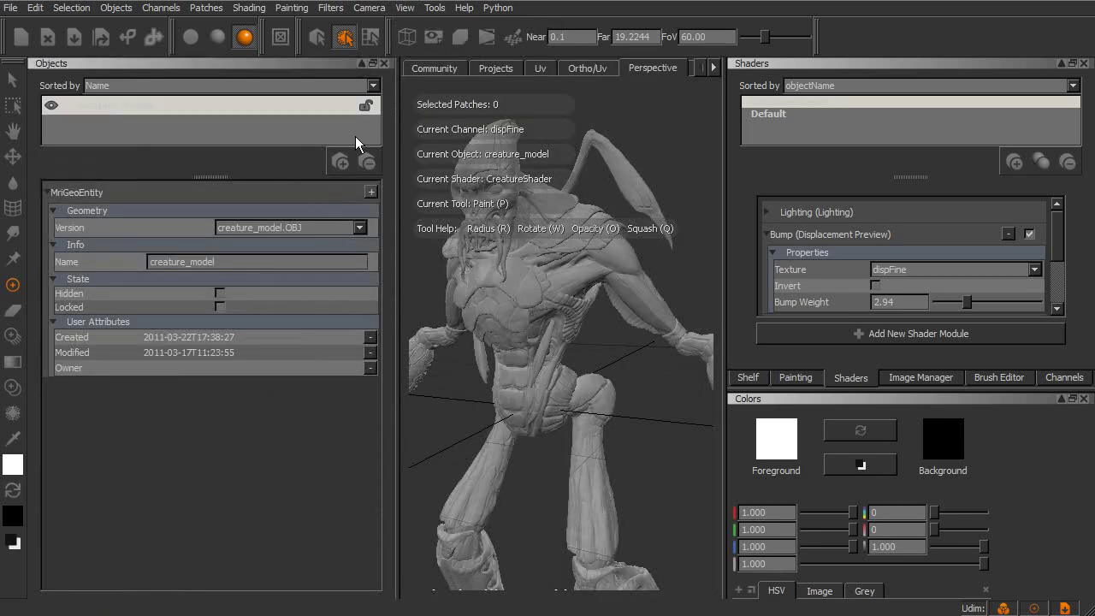
click(381, 64)
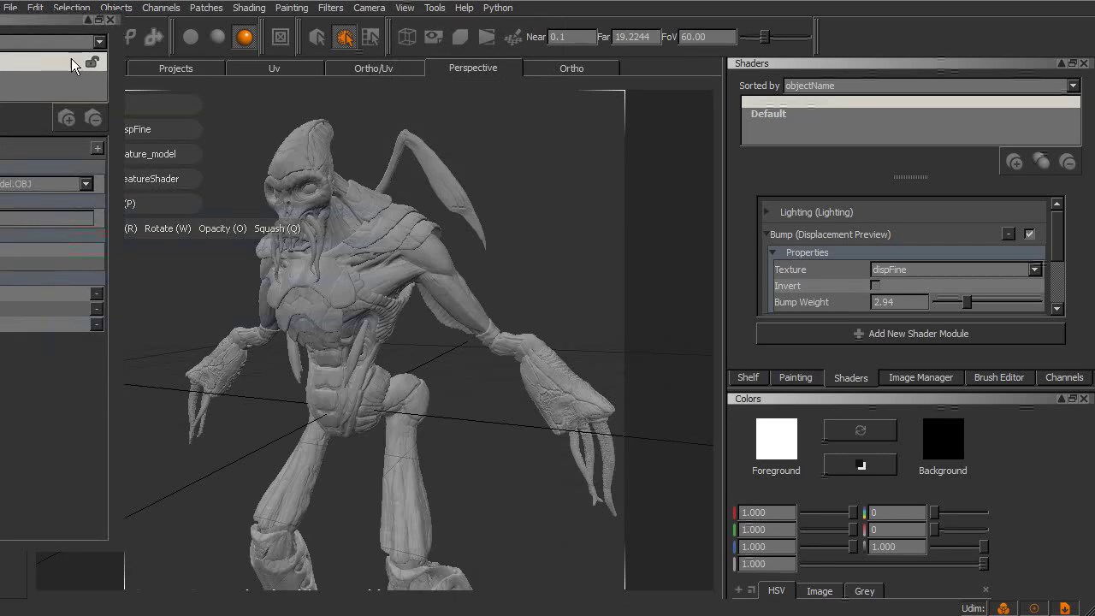
drag(43, 19, 1024, 434)
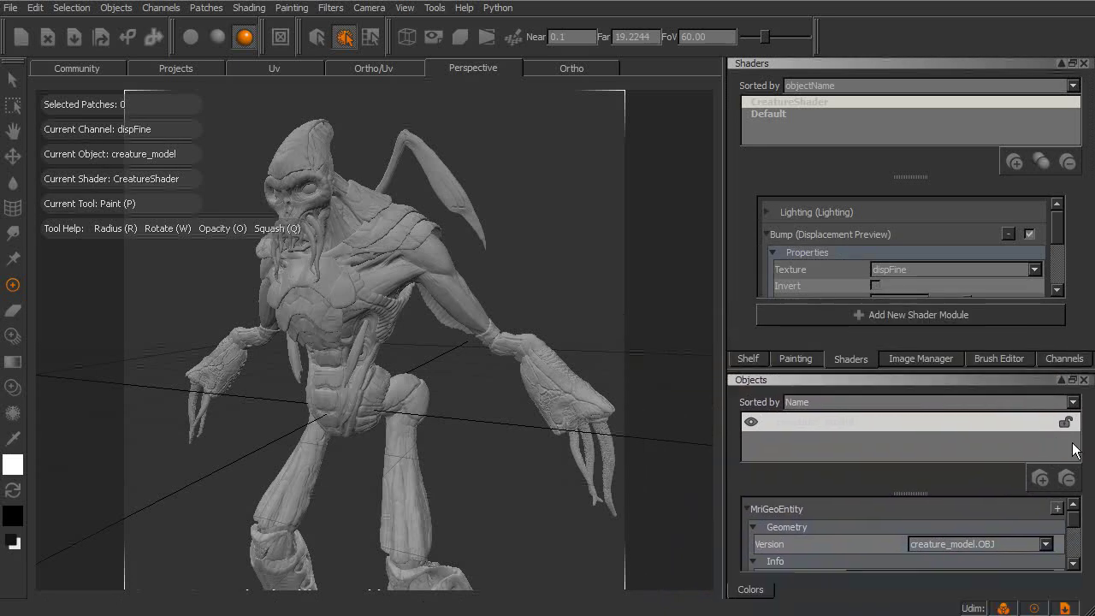
Calculate ambient occlusion for the creature_model object
click(783, 422)
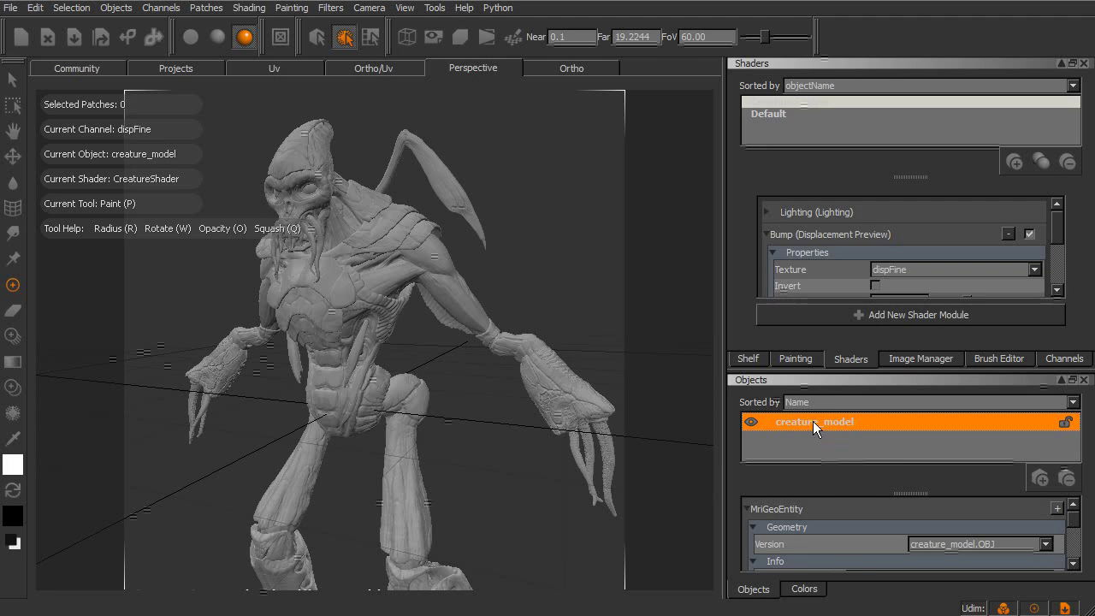
right_click(812, 422)
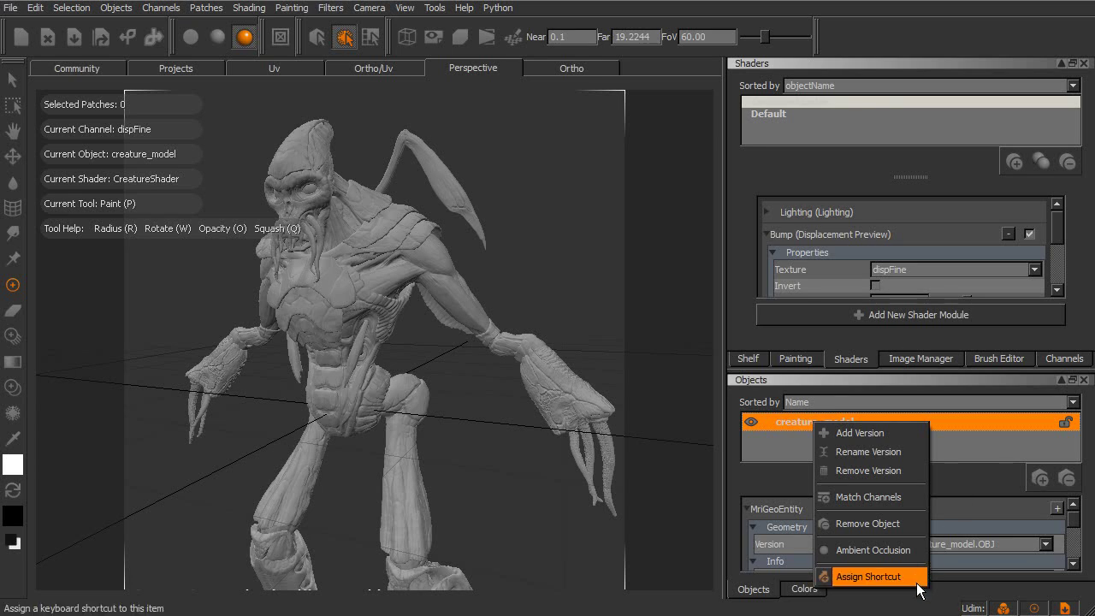
click(892, 549)
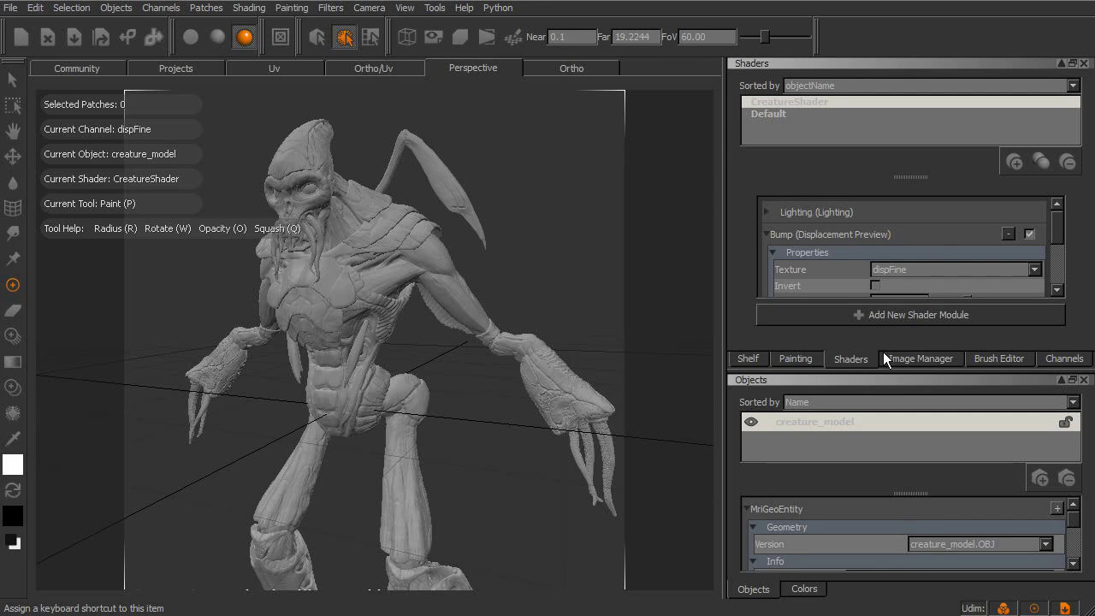
Set Ambient Occlusion to 0.29 in CreatureShader's Lighting properties and check the shading on the creature
click(822, 210)
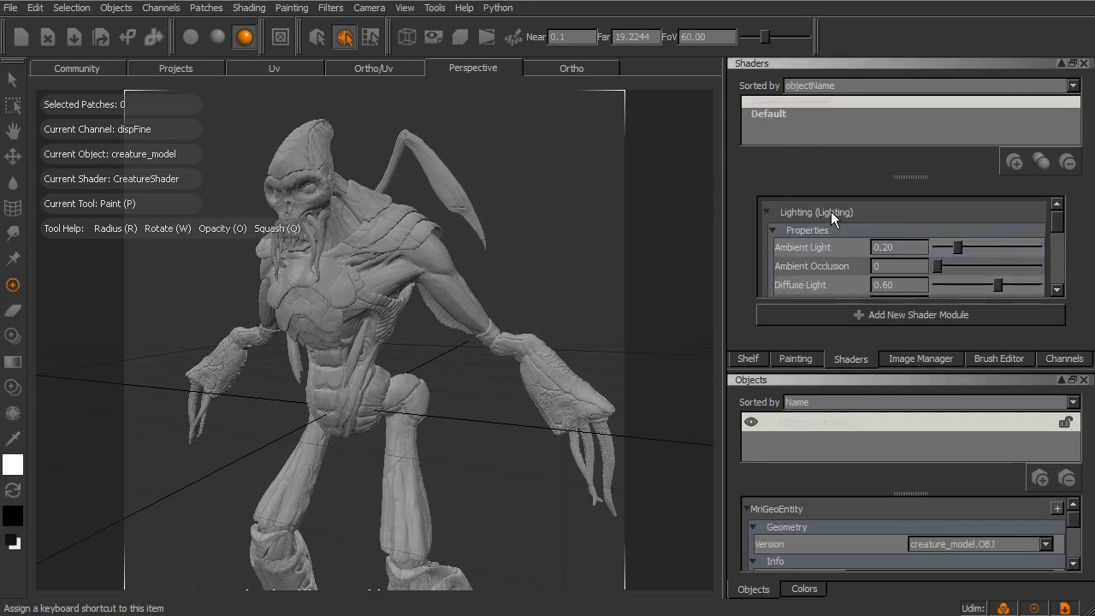
scroll(1058, 231, down, 2)
scroll(1058, 229, down, 2)
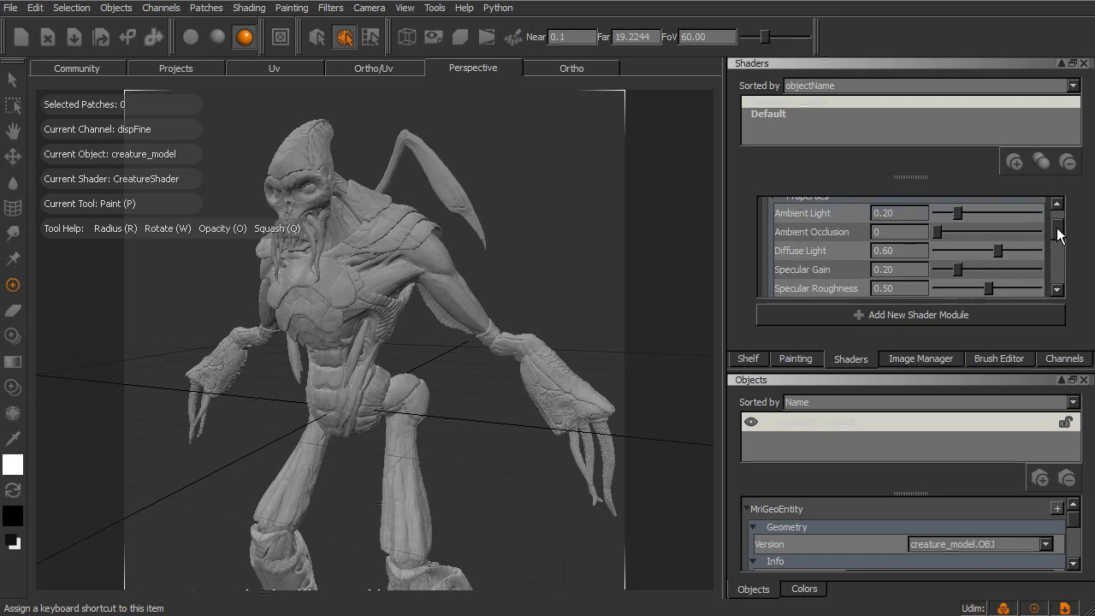
mouse_move(940, 225)
mouse_down()
mouse_move(1015, 227)
mouse_move(1003, 231)
mouse_move(1021, 239)
mouse_move(1003, 243)
mouse_up()
alt+drag(599, 317, 548, 374)
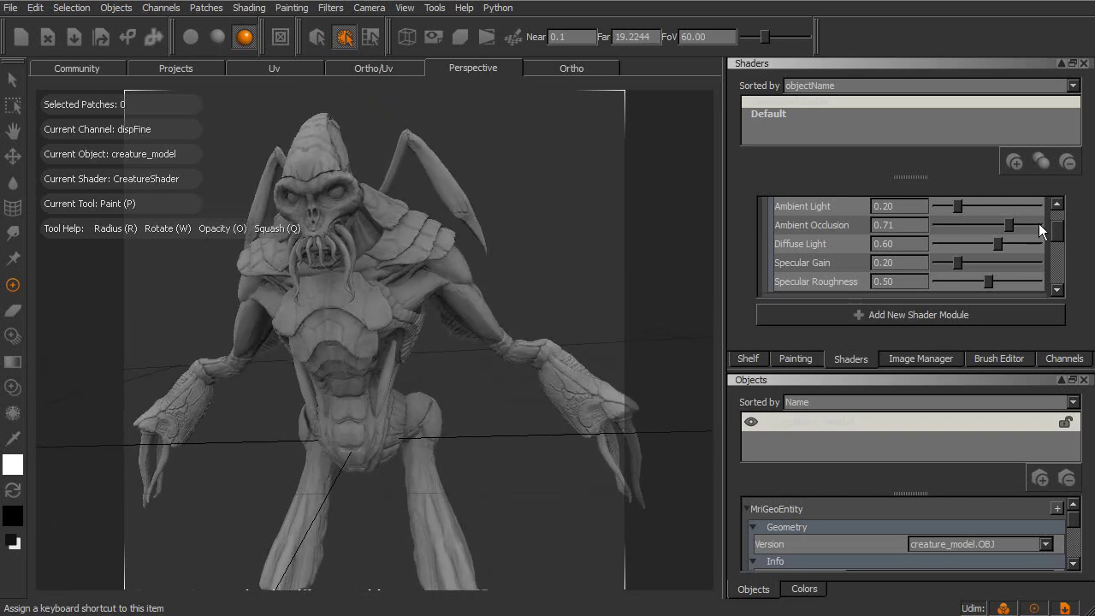
mouse_move(1009, 229)
mouse_down()
mouse_move(950, 234)
mouse_move(1027, 236)
mouse_move(956, 245)
mouse_move(967, 243)
mouse_up()
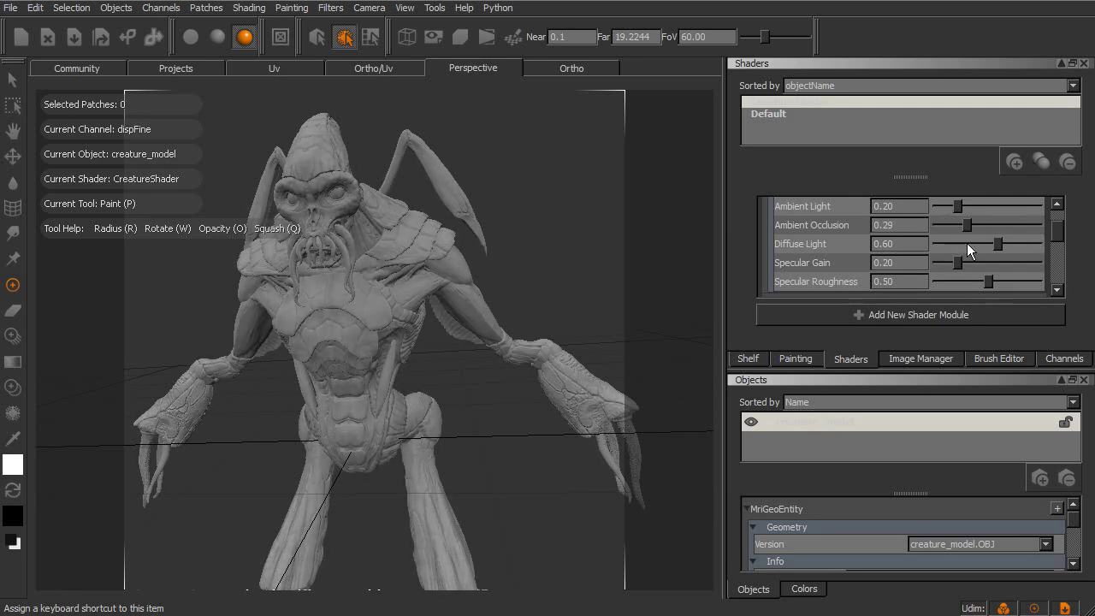
alt+drag(567, 325, 685, 363)
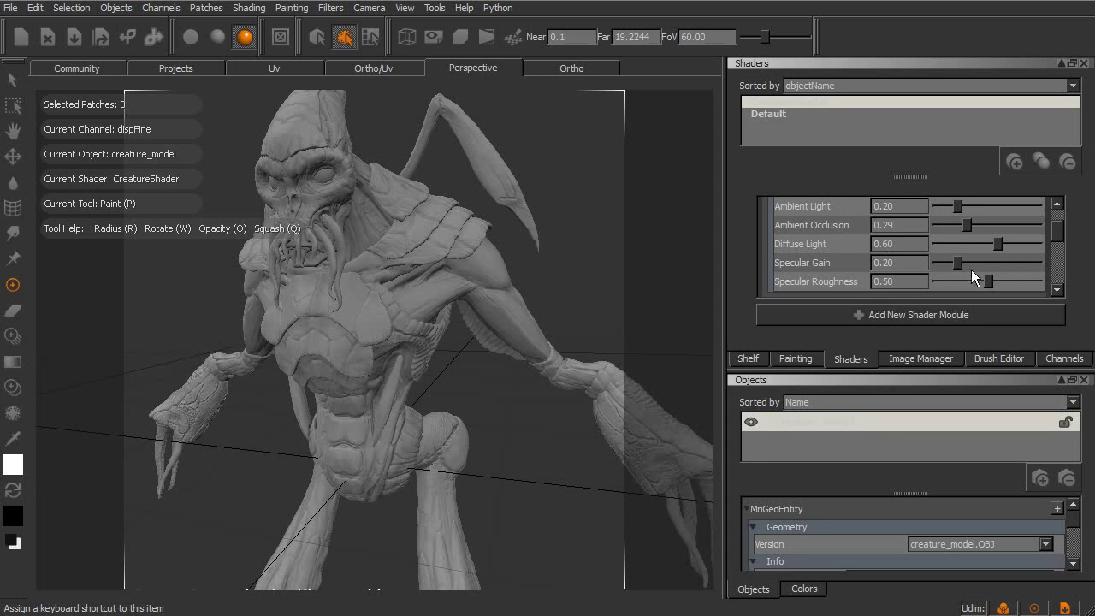
Set CreatureShader's Specular Gain to 0.18 and Specular Roughness to 0.18, and inspect the highlights around the creature
mouse_move(959, 263)
mouse_down()
mouse_move(985, 263)
mouse_move(955, 263)
mouse_move(988, 274)
mouse_move(953, 286)
mouse_move(967, 265)
mouse_move(949, 281)
mouse_move(954, 264)
mouse_up()
alt+drag(624, 256, 676, 318)
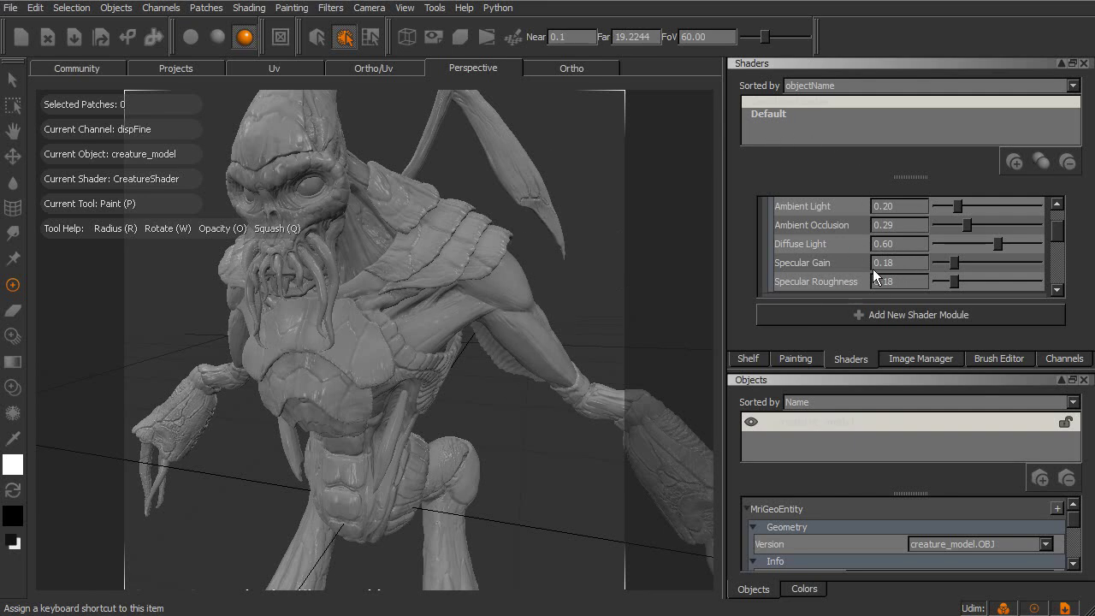
mouse_move(599, 288)
alt+mouse_down()
mouse_move(631, 288)
mouse_move(637, 272)
alt+mouse_up()
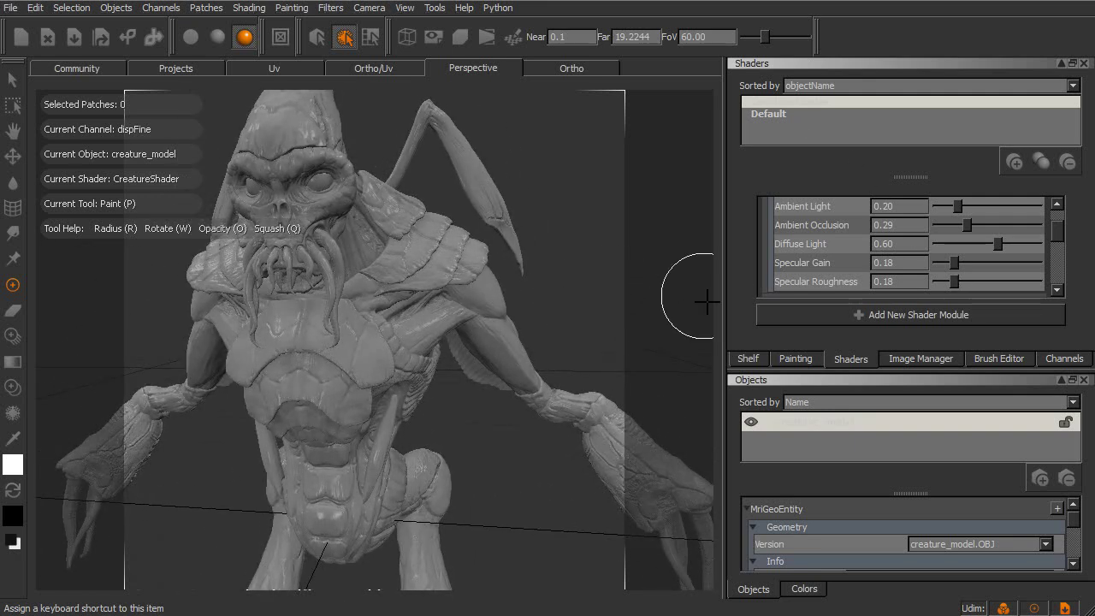
mouse_move(630, 382)
alt+mouse_down()
mouse_move(642, 389)
mouse_move(616, 349)
mouse_move(504, 411)
mouse_move(542, 440)
mouse_move(516, 399)
mouse_move(554, 385)
alt+mouse_up()
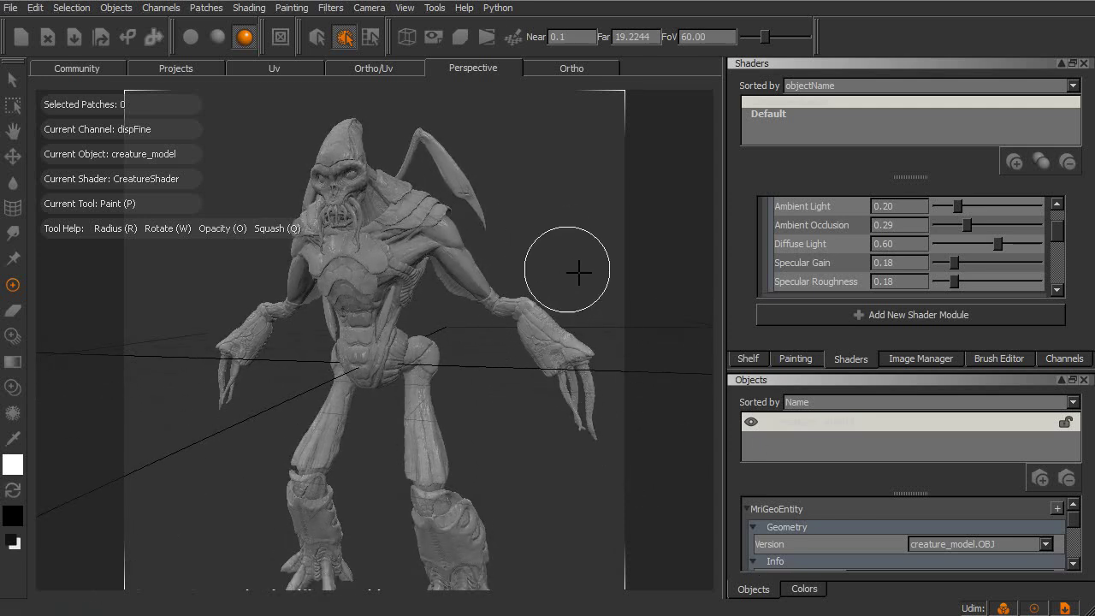
alt+drag(606, 262, 605, 283)
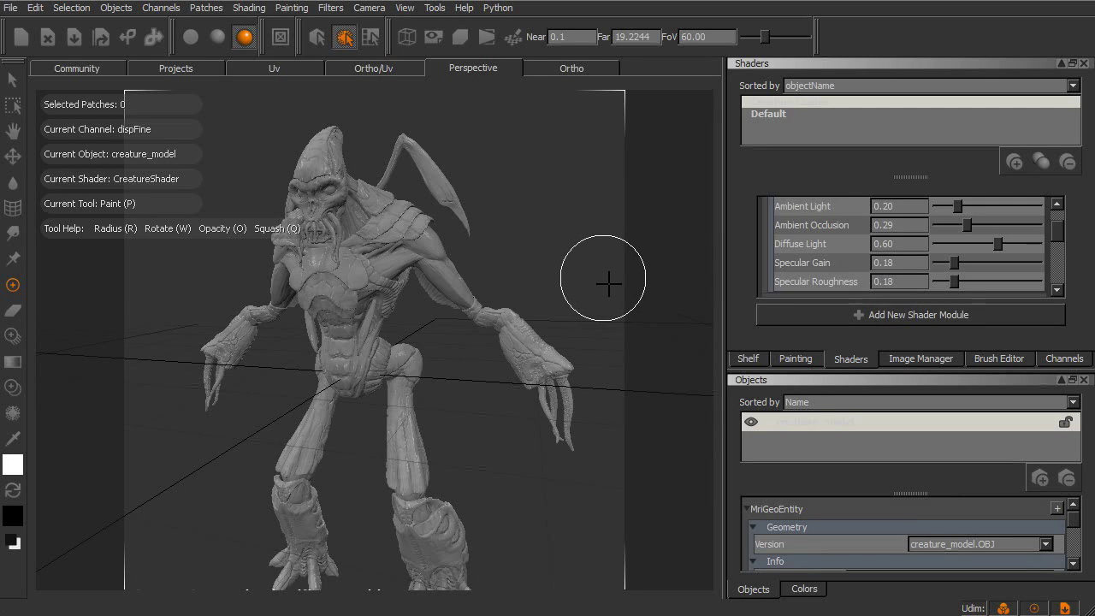
alt+drag(606, 283, 602, 276)
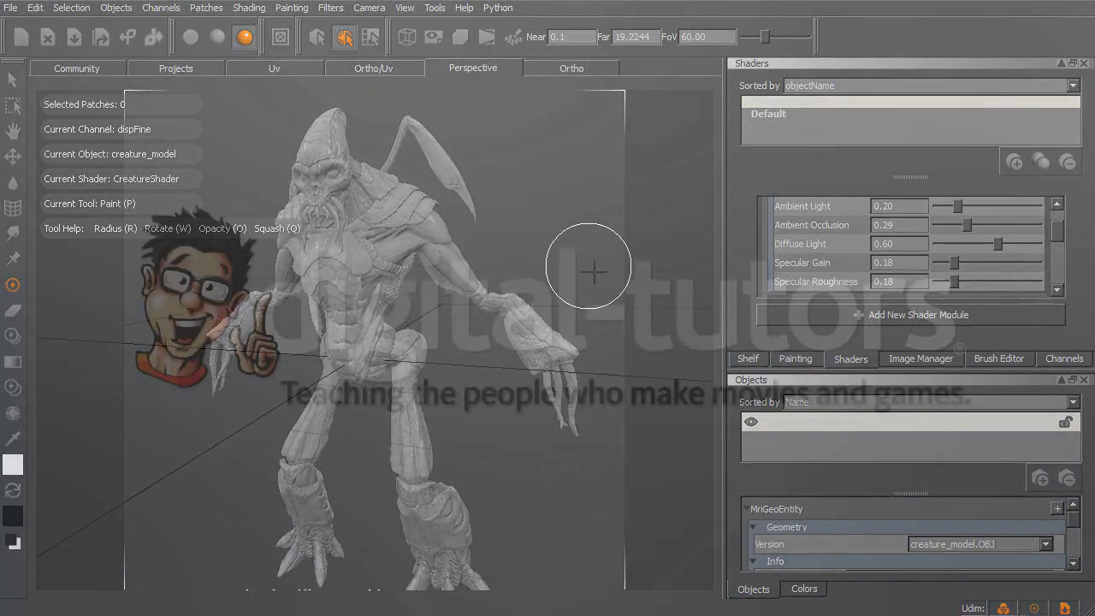